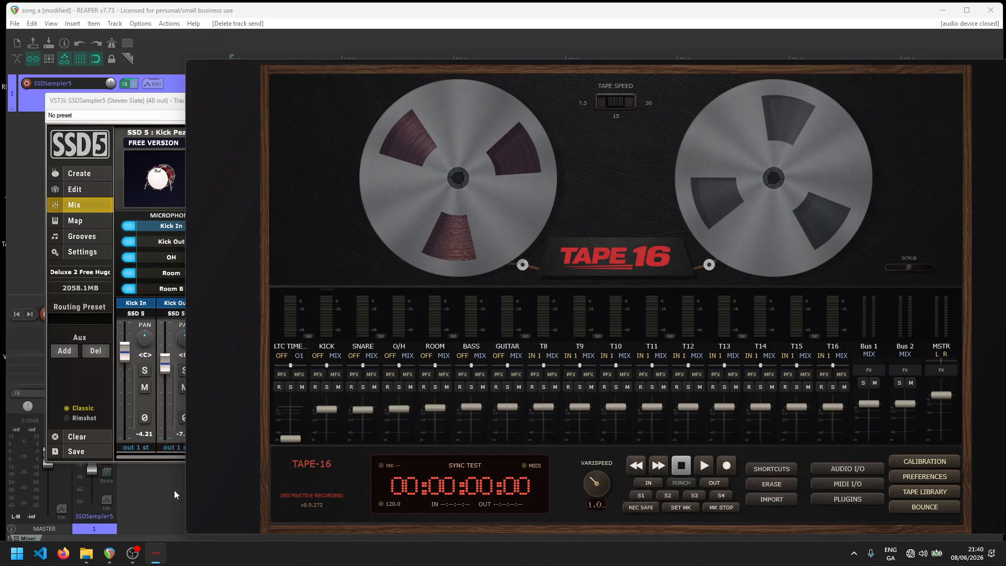
Switch to the REAPER project and close the SSDSampler5 plugin window.
{"action": "left_click", "coordinate": [174, 489]}
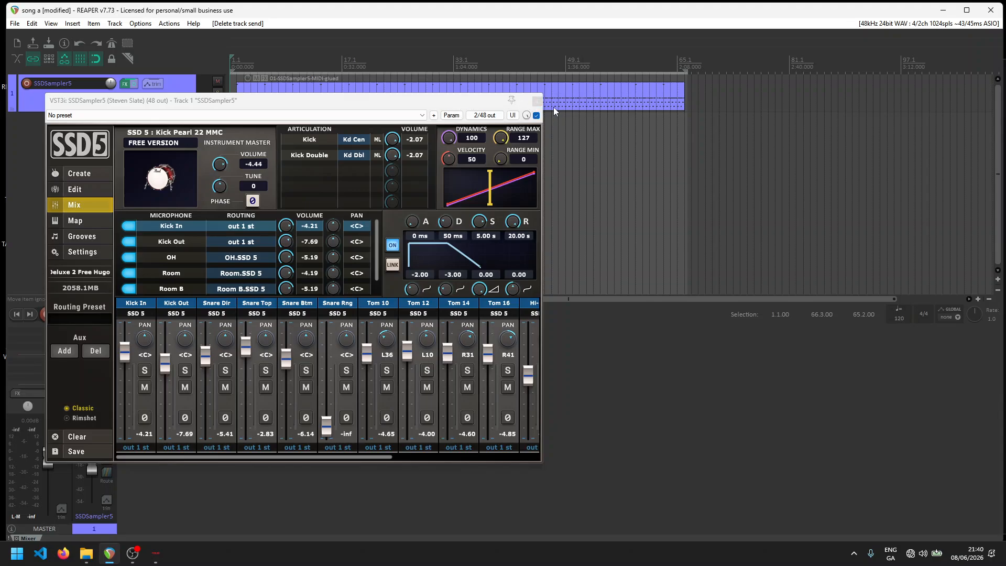
{"action": "left_click", "coordinate": [536, 100]}
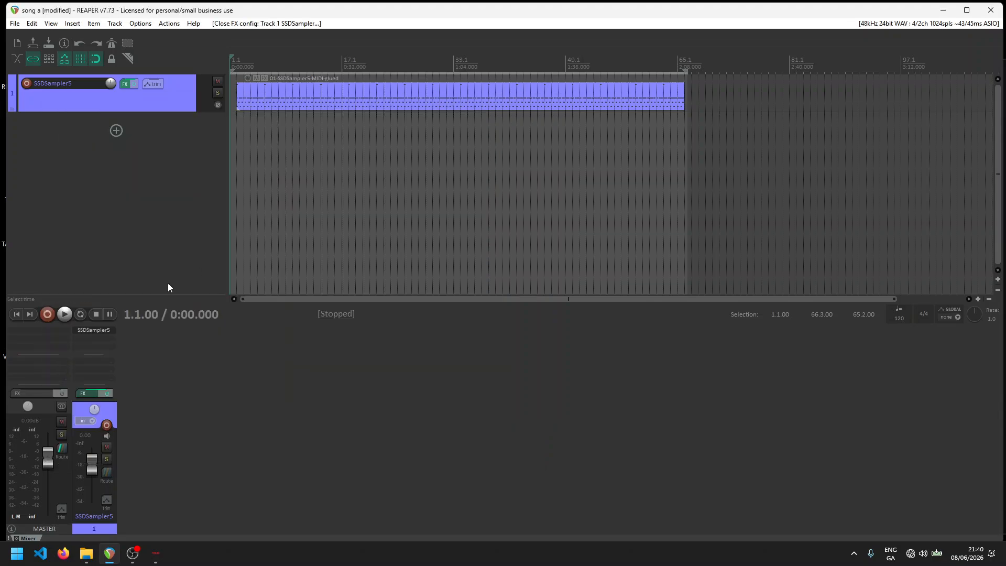
Inspect the routing settings of the SSDSampler5 track and close them again.
{"action": "left_click", "coordinate": [112, 410]}
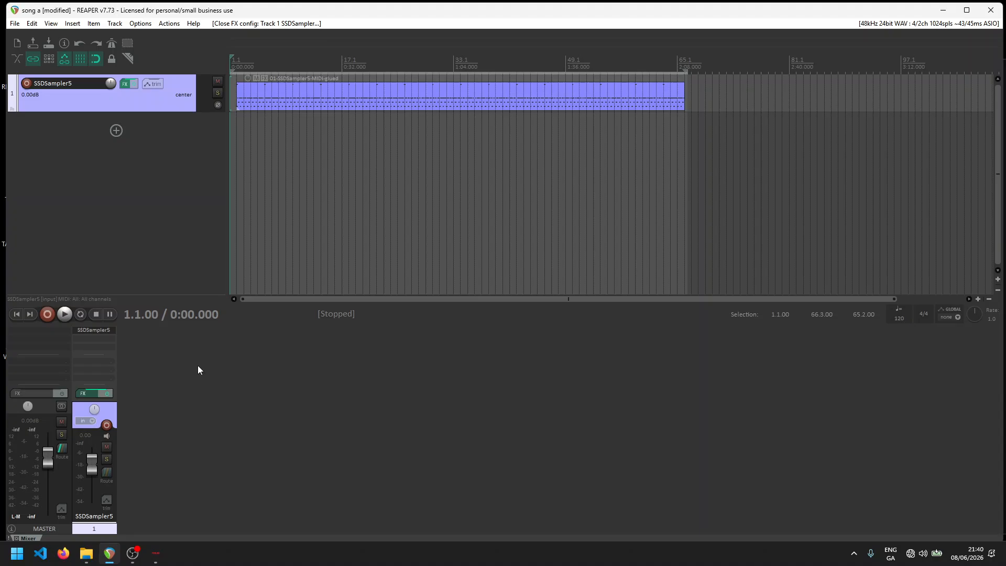
{"action": "left_click", "coordinate": [99, 375]}
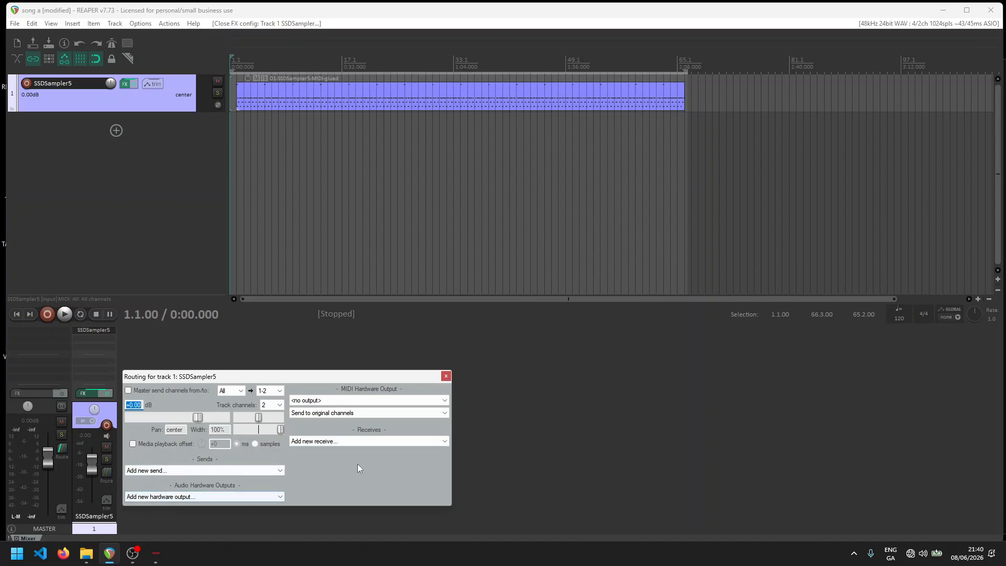
{"action": "left_click", "coordinate": [446, 377]}
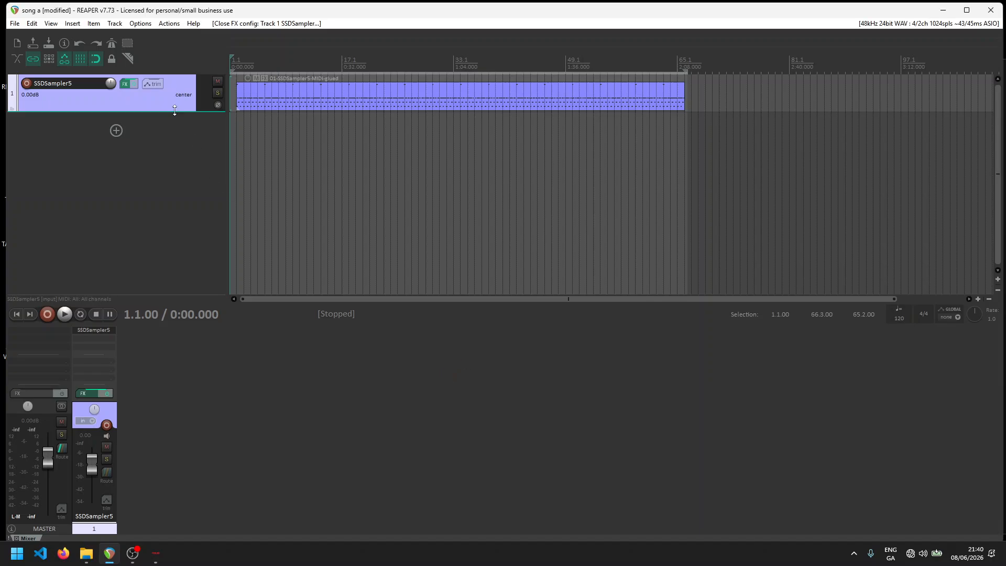
Increase the height of the SSDSampler5 track in the arrangement.
{"action": "left_click_drag", "start_coordinate": [174, 112], "coordinate": [175, 182]}
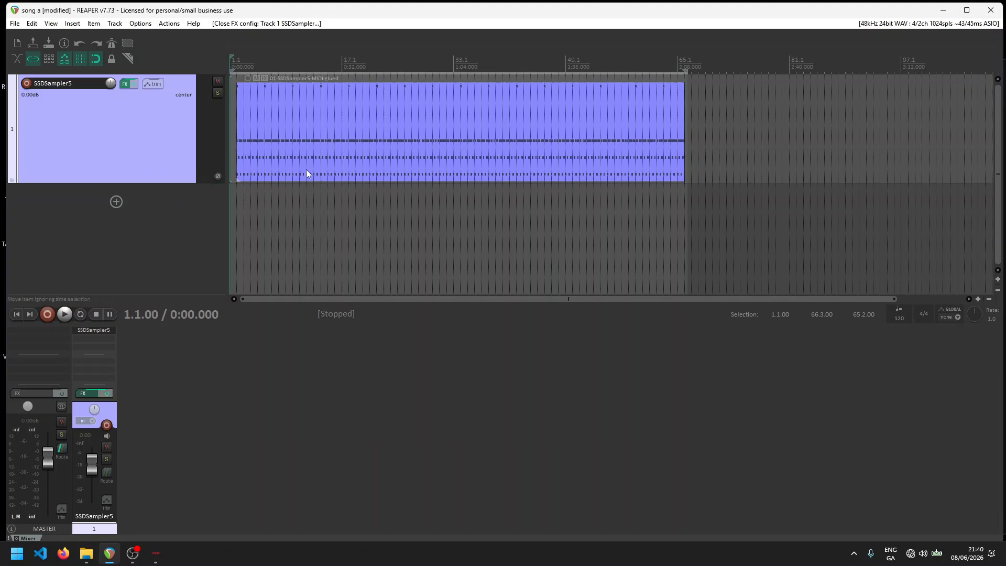
{"action": "scroll", "coordinate": [307, 173], "scroll_direction": "up", "scroll_amount": 1}
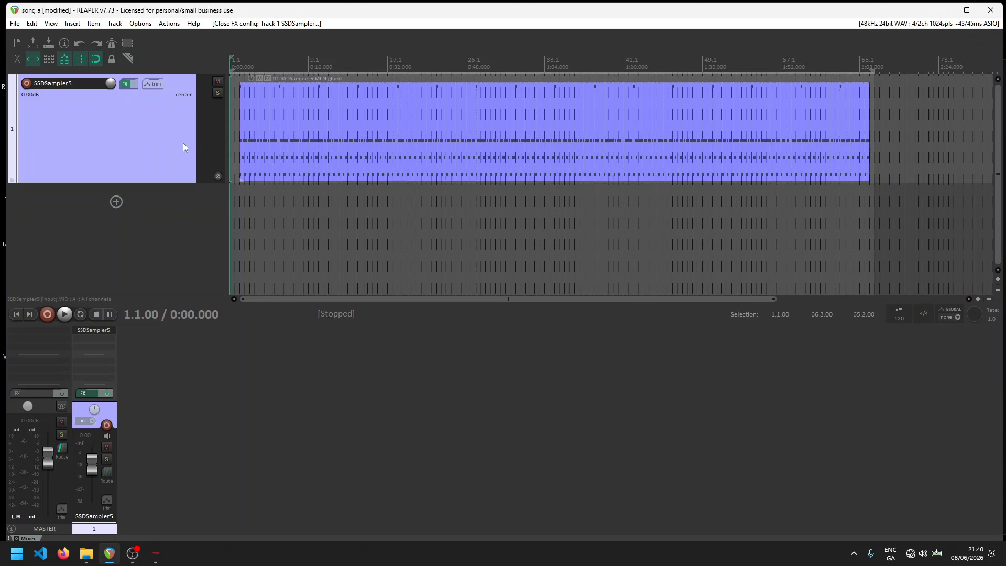
{"action": "scroll", "coordinate": [232, 155], "scroll_direction": "up", "scroll_amount": 1}
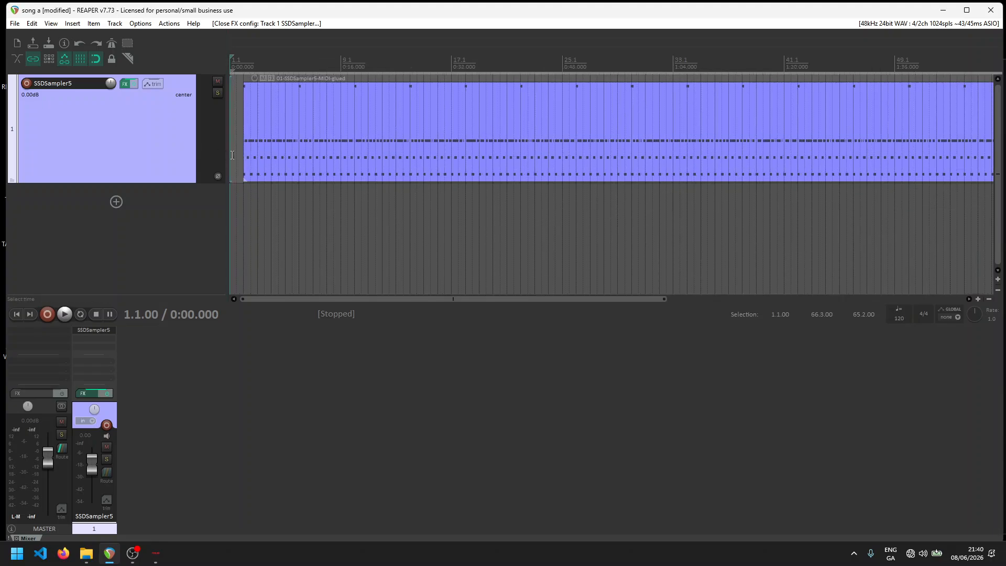
{"action": "scroll", "coordinate": [232, 155], "scroll_direction": "down", "scroll_amount": 1}
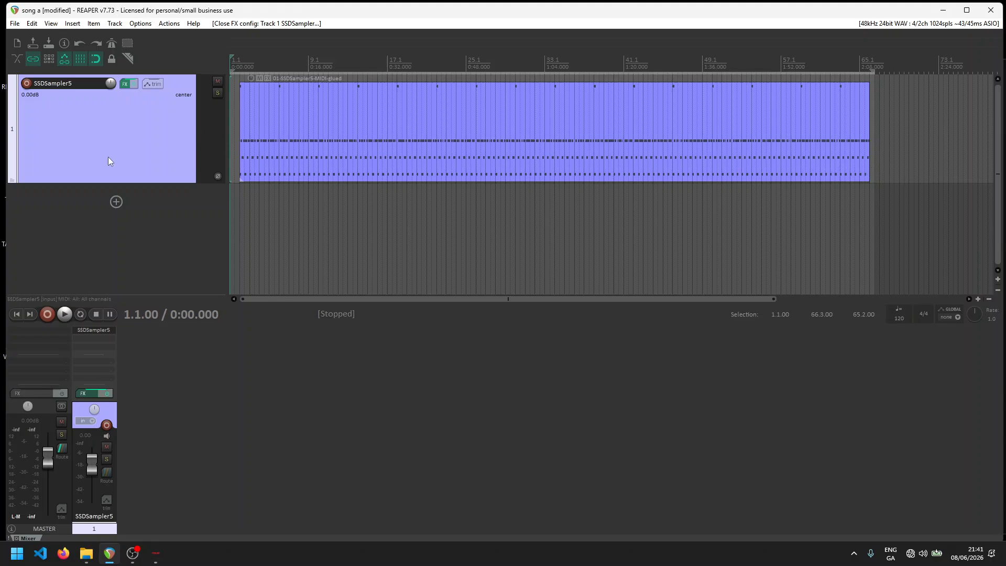
Add a new track below SSDSampler5 and insert an SMPTE LTC/MTC timecode generator on it, spanning the time selection.
{"action": "left_click", "coordinate": [112, 203]}
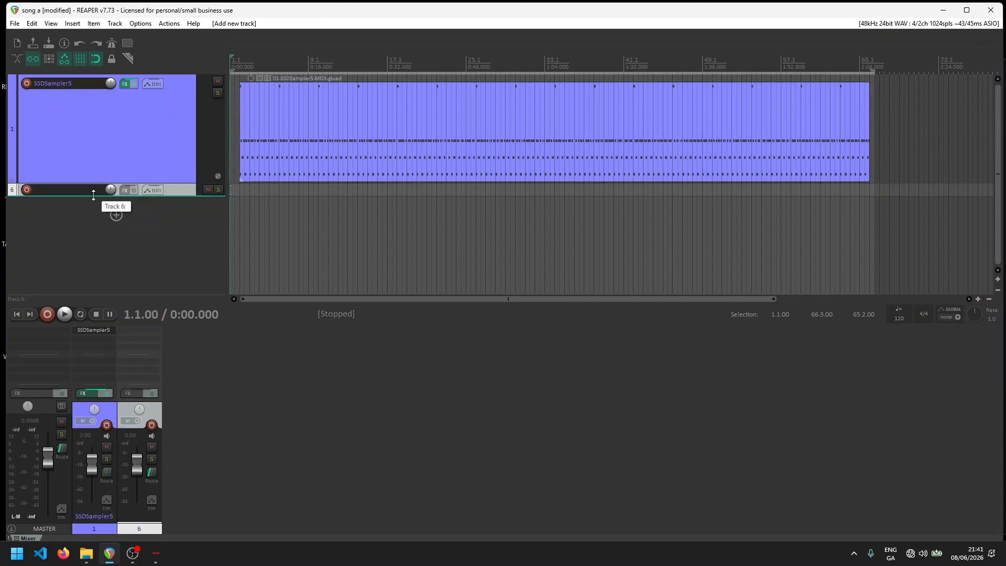
{"action": "left_click_drag", "start_coordinate": [94, 196], "coordinate": [94, 248]}
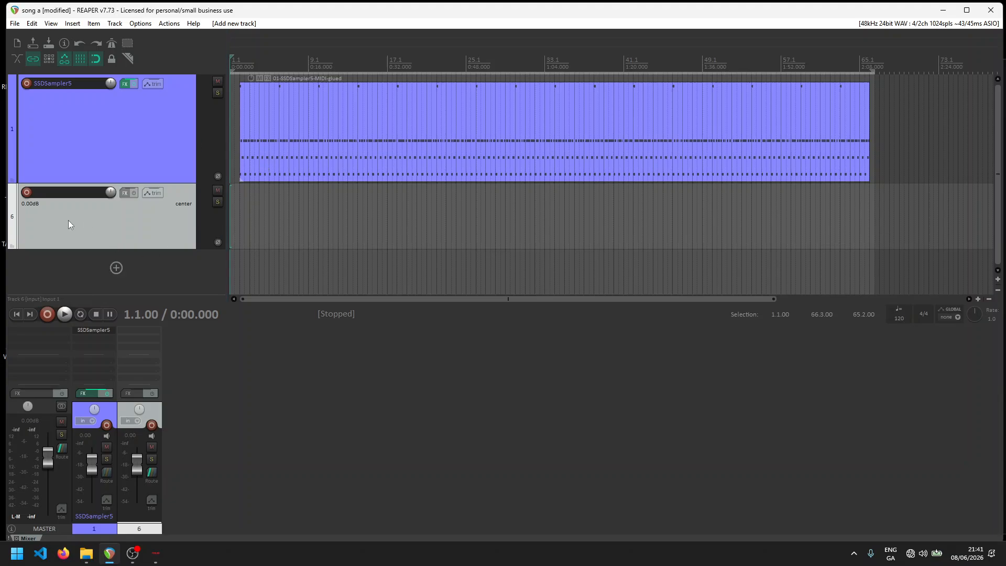
{"action": "left_click", "coordinate": [74, 24]}
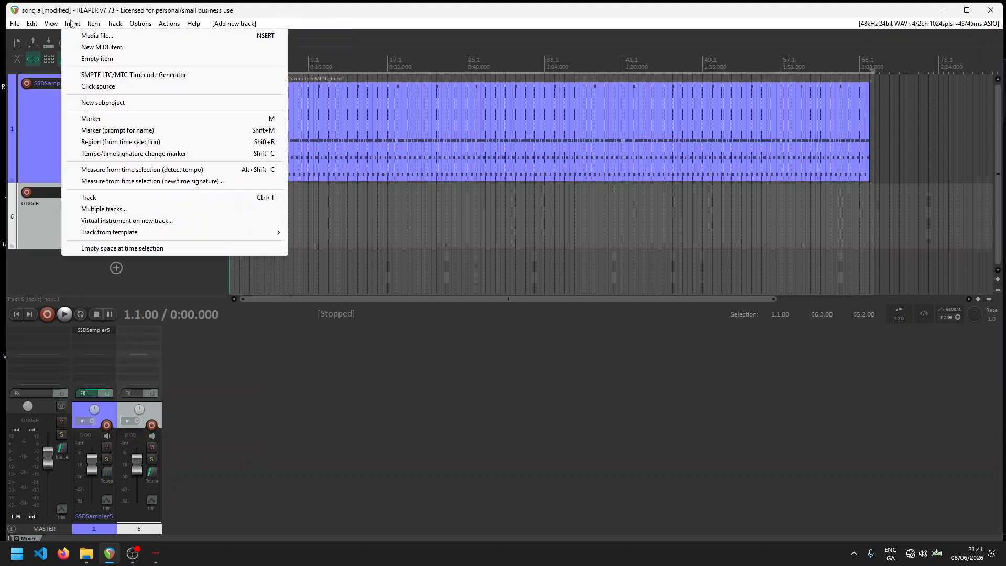
{"action": "left_click", "coordinate": [88, 75]}
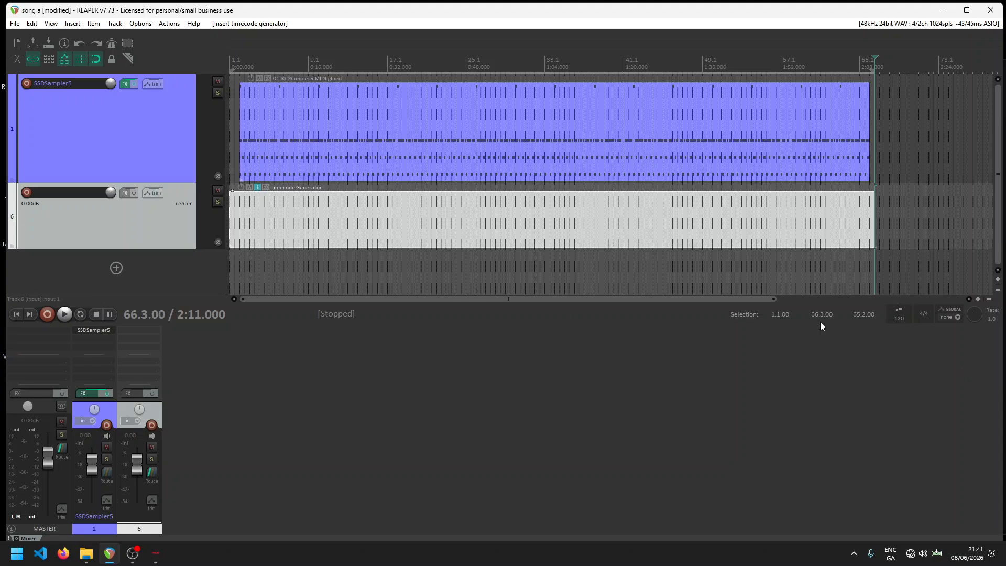
{"action": "key", "text": "Home"}
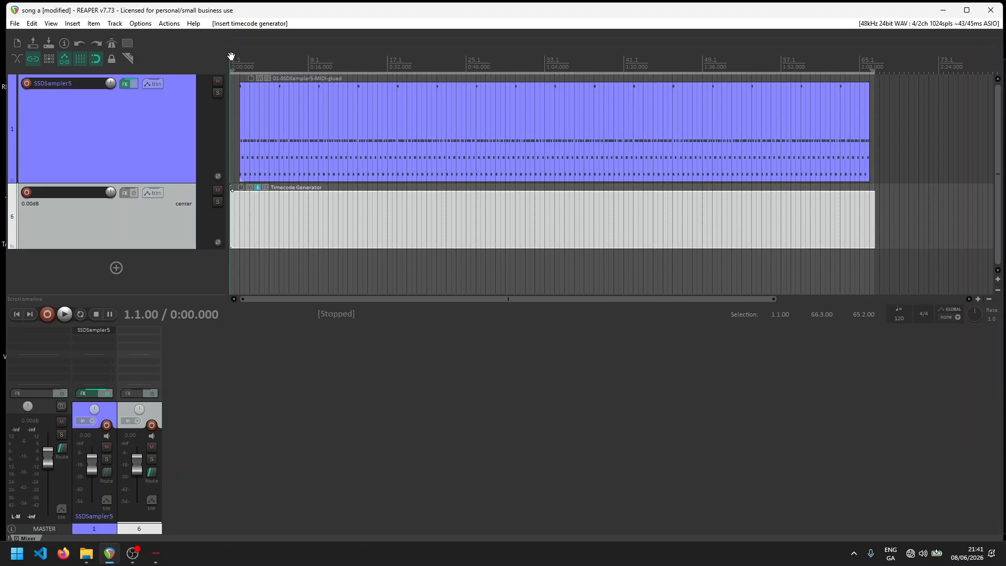
Solo the timecode track and render the entire project to the Desktop as LTC.wav in 24-bit, 48000 Hz stereo.
{"action": "left_click", "coordinate": [154, 460]}
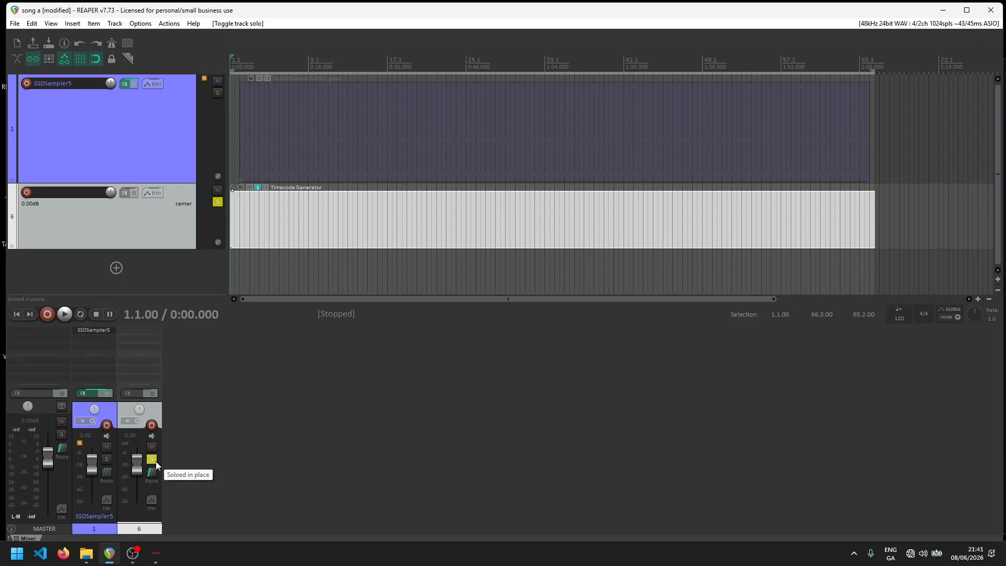
{"action": "key", "text": "ctrl+alt+r"}
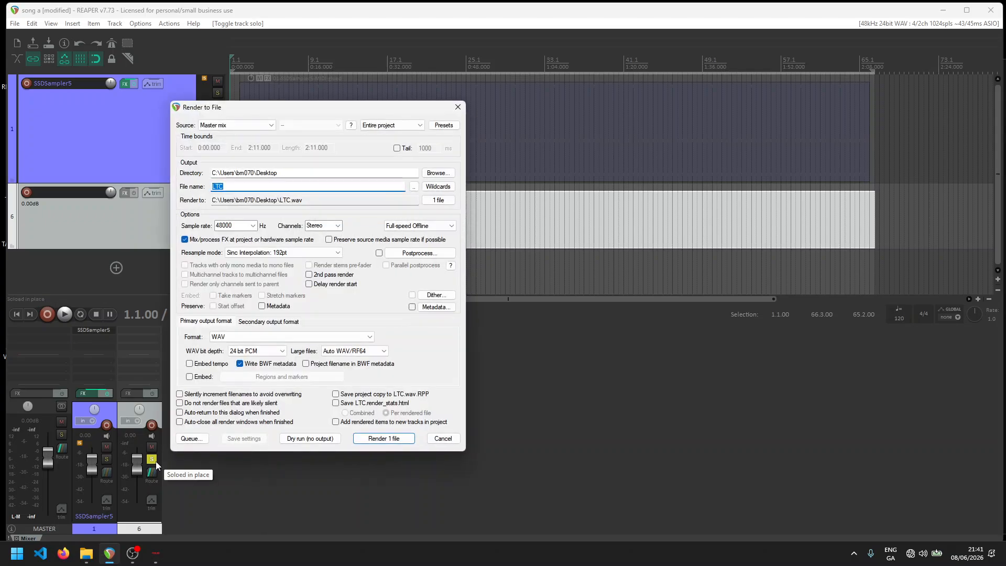
{"action": "key", "text": "Return"}
{"action": "key", "text": "Return"}
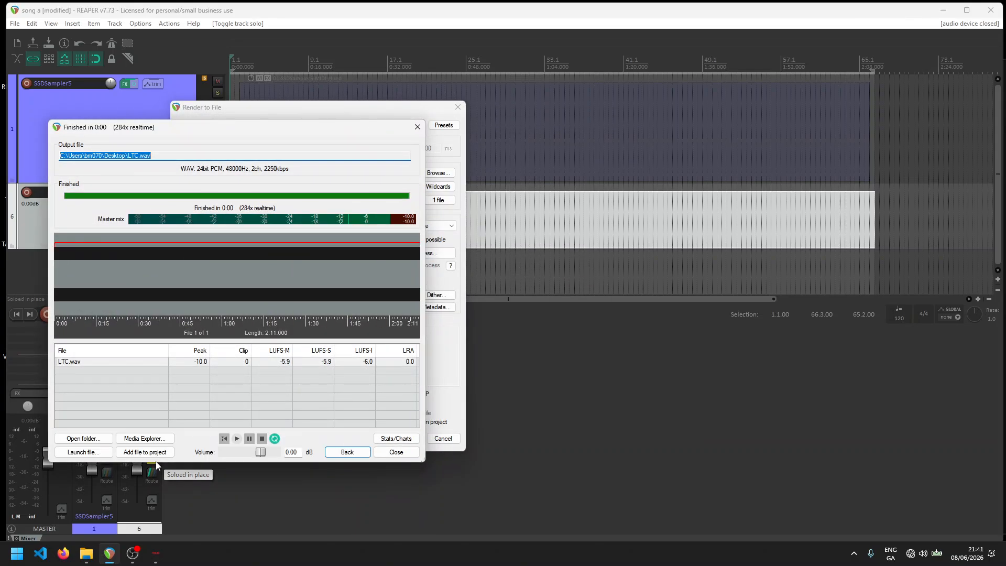
{"action": "left_click", "coordinate": [394, 452]}
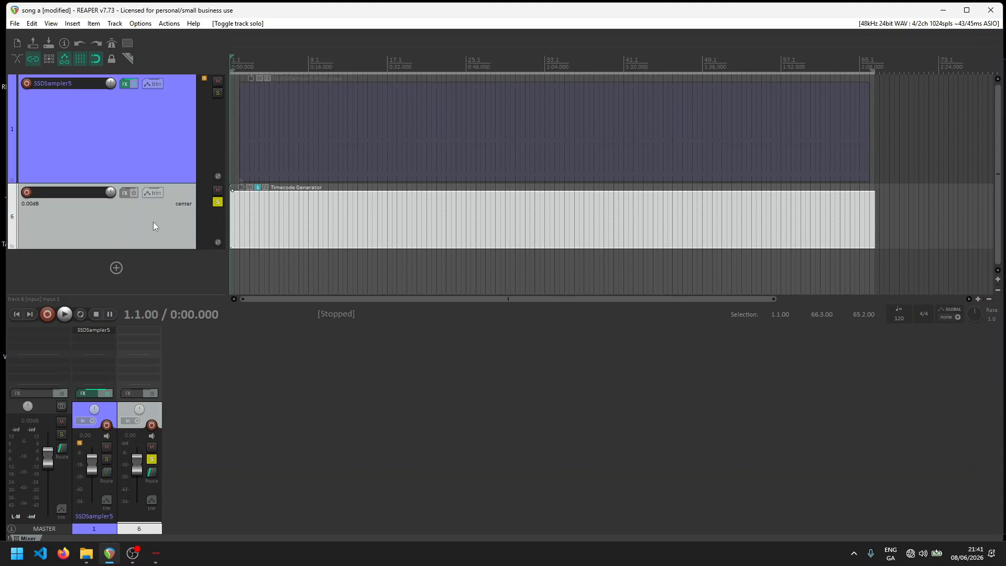
Delete the timecode generator track from the project.
{"action": "key", "text": "Delete"}
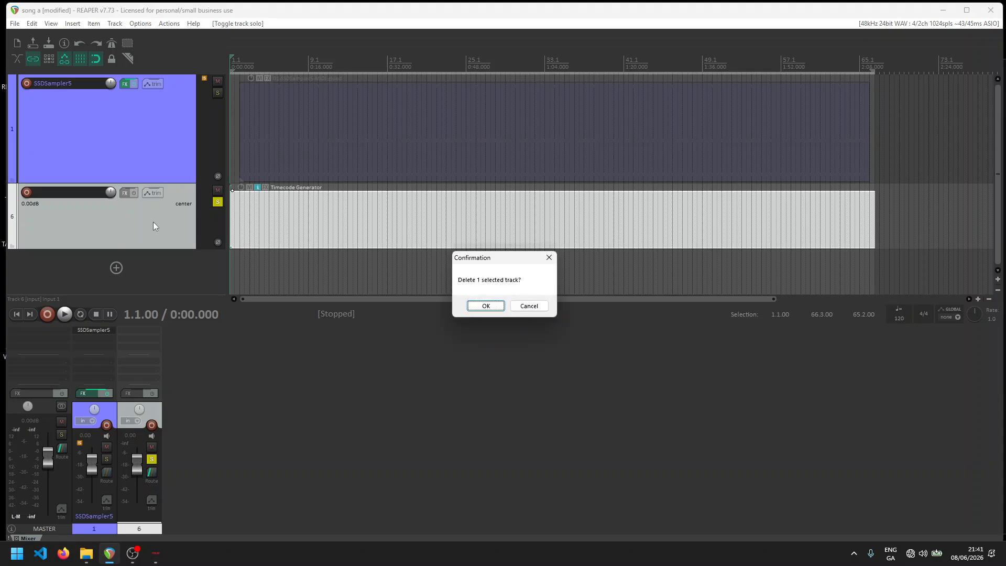
{"action": "key", "text": "Return"}
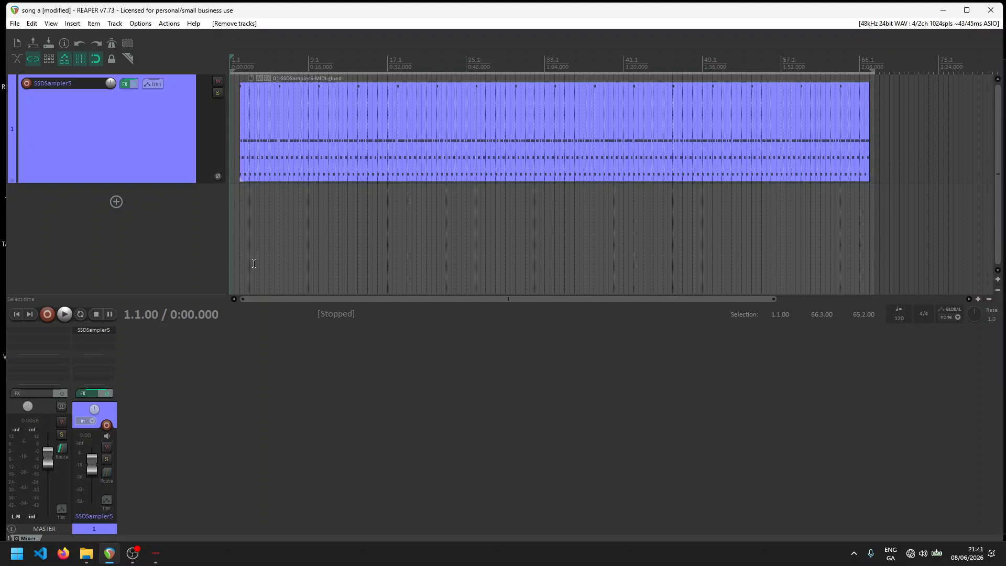
Switch to TAPE-16 and import LTC.wav from the Desktop onto track T1 - LTC TIMECODE, starting at 00:00:00:00.
{"action": "left_click", "coordinate": [158, 556]}
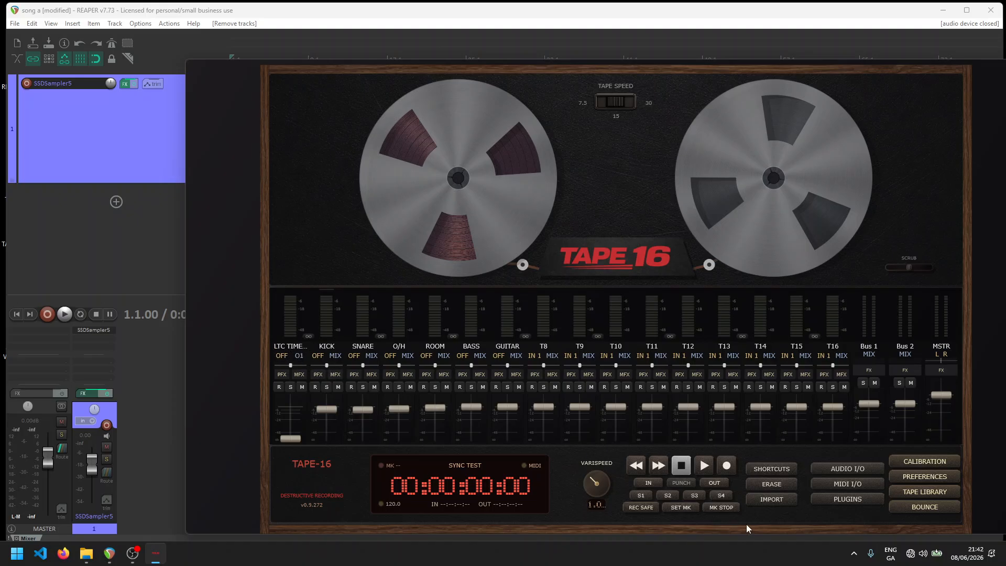
{"action": "left_click", "coordinate": [771, 498]}
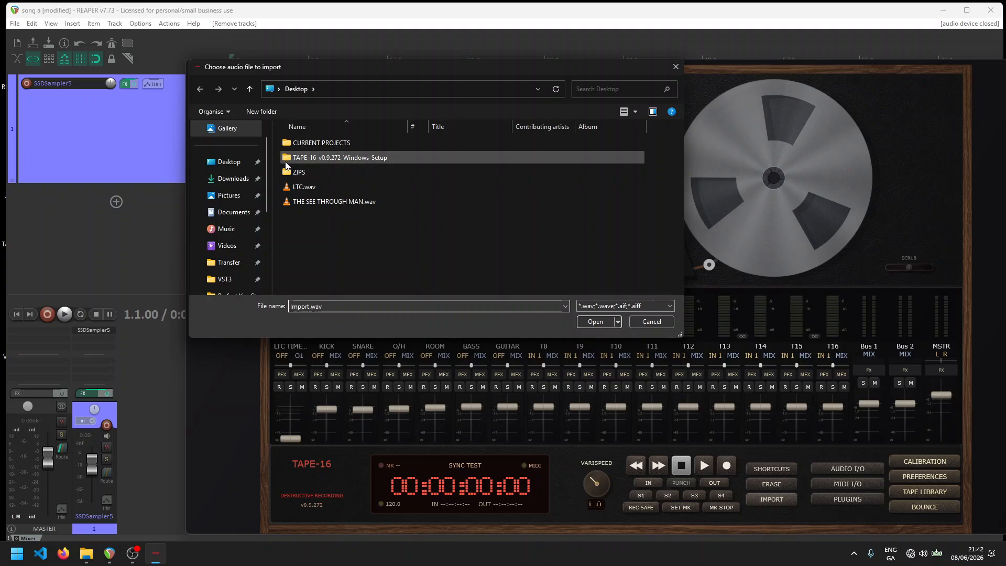
{"action": "left_click", "coordinate": [296, 187]}
{"action": "double_click", "coordinate": [296, 187]}
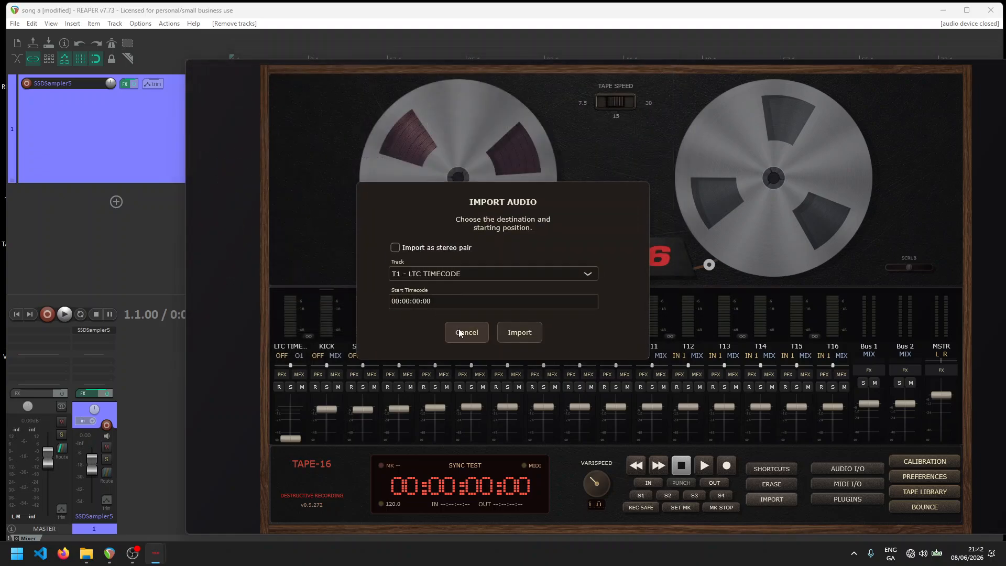
{"action": "left_click", "coordinate": [521, 333]}
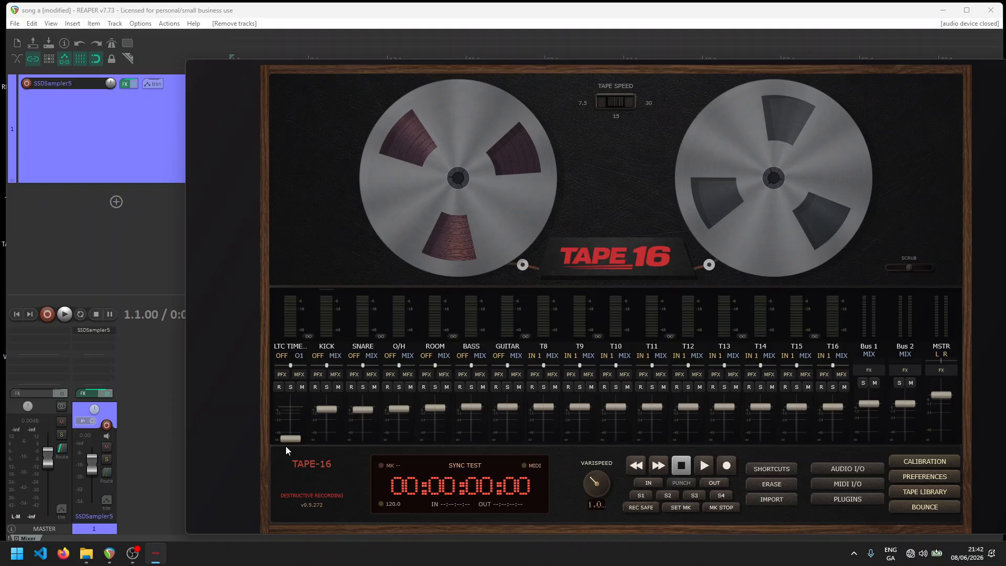
Switch back to REAPER and review the microphone channels and their output routing in the SSDSampler5 plugin's mixer.
{"action": "left_click", "coordinate": [147, 385]}
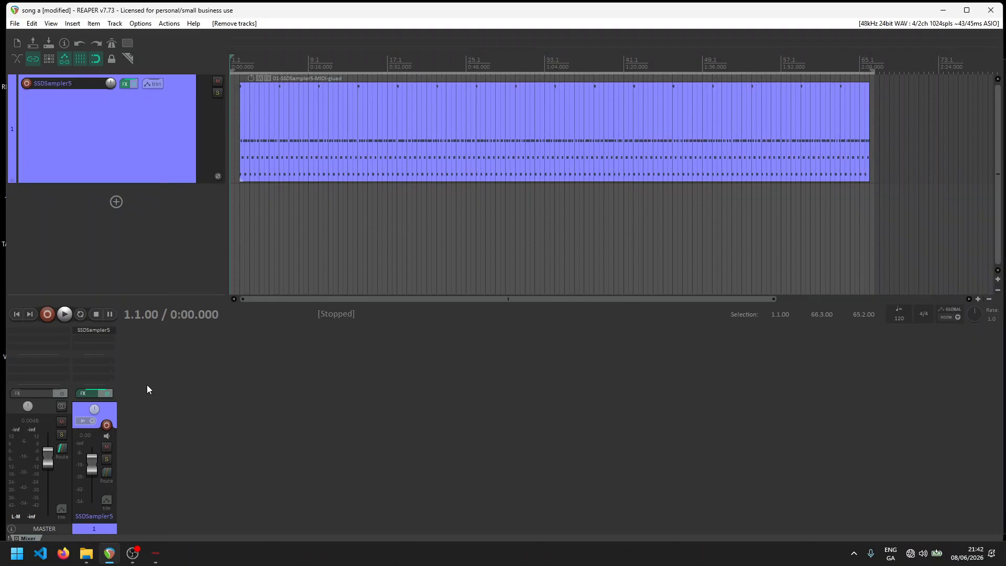
{"action": "scroll", "coordinate": [147, 384], "scroll_direction": "up", "scroll_amount": 2}
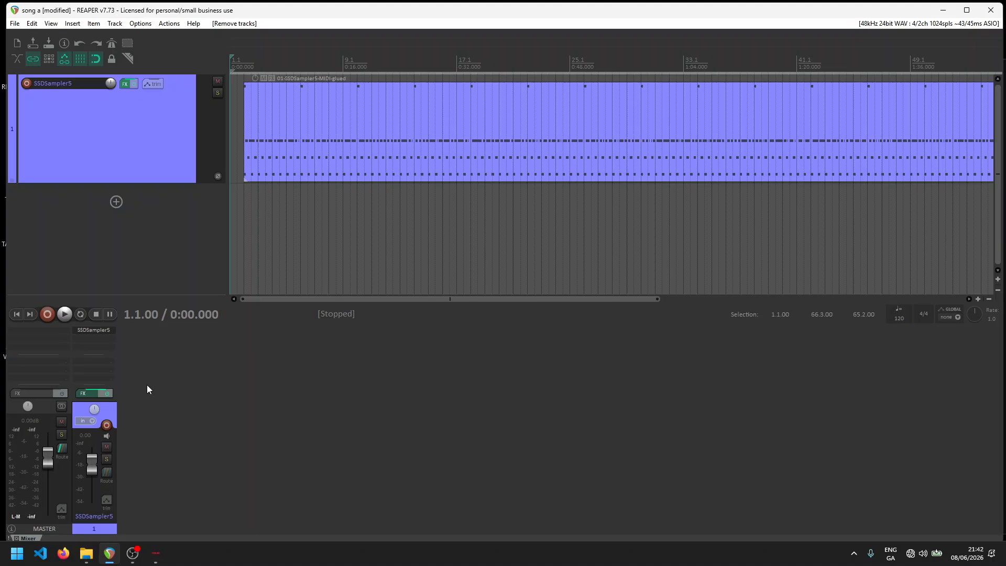
{"action": "left_click", "coordinate": [83, 329]}
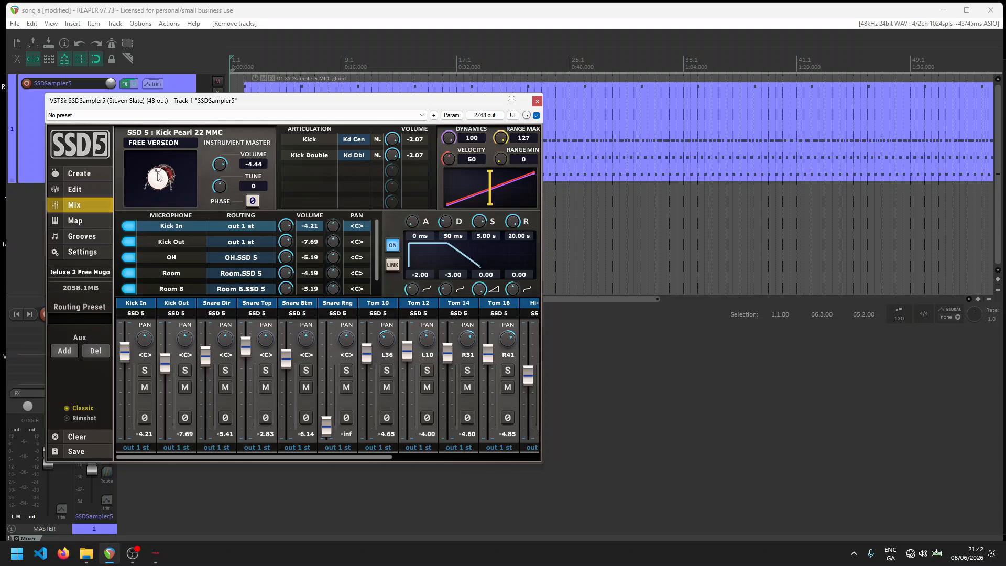
{"action": "left_click_drag", "start_coordinate": [181, 107], "coordinate": [328, 109]}
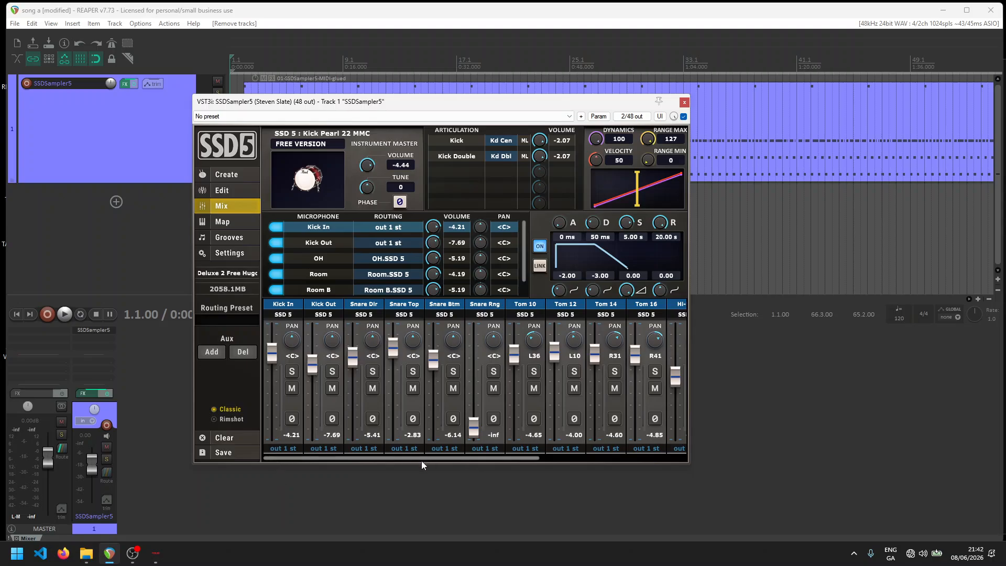
{"action": "left_click_drag", "start_coordinate": [423, 458], "coordinate": [350, 452]}
{"action": "left_click", "coordinate": [292, 371]}
{"action": "left_click", "coordinate": [333, 371]}
{"action": "left_click", "coordinate": [684, 103]}
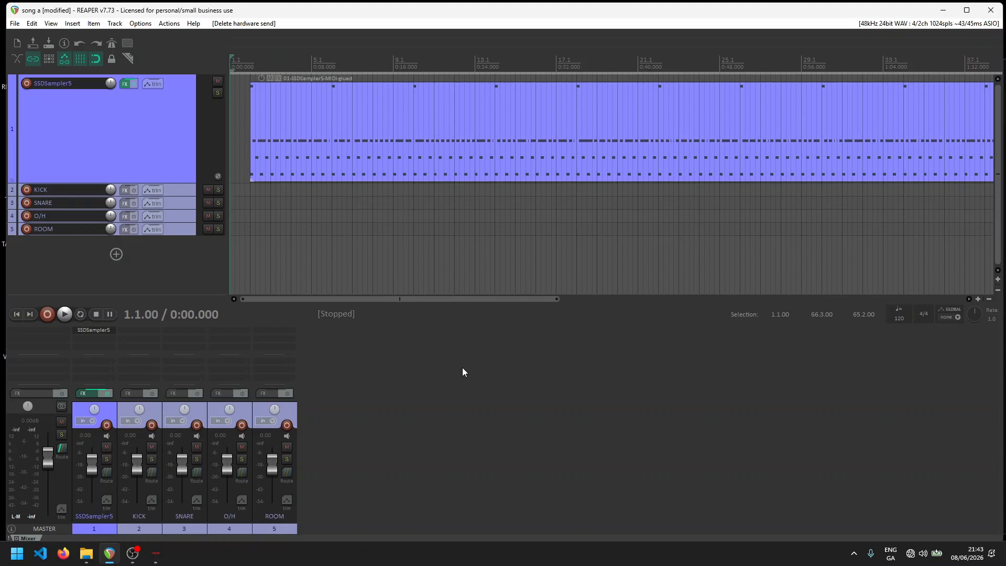
Check the KICK track's routing settings and enlarge the mixer area.
{"action": "left_click", "coordinate": [133, 376]}
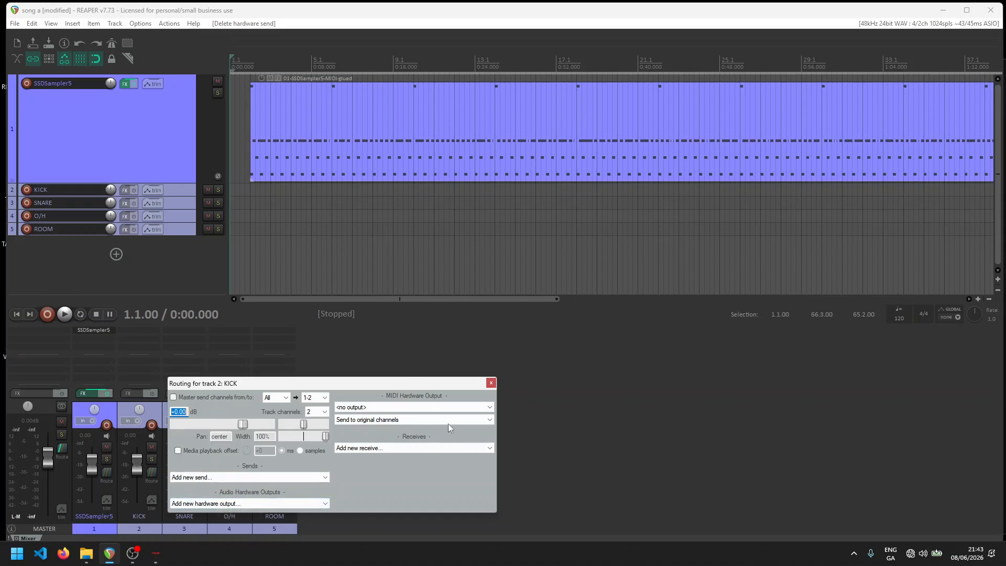
{"action": "left_click", "coordinate": [493, 383]}
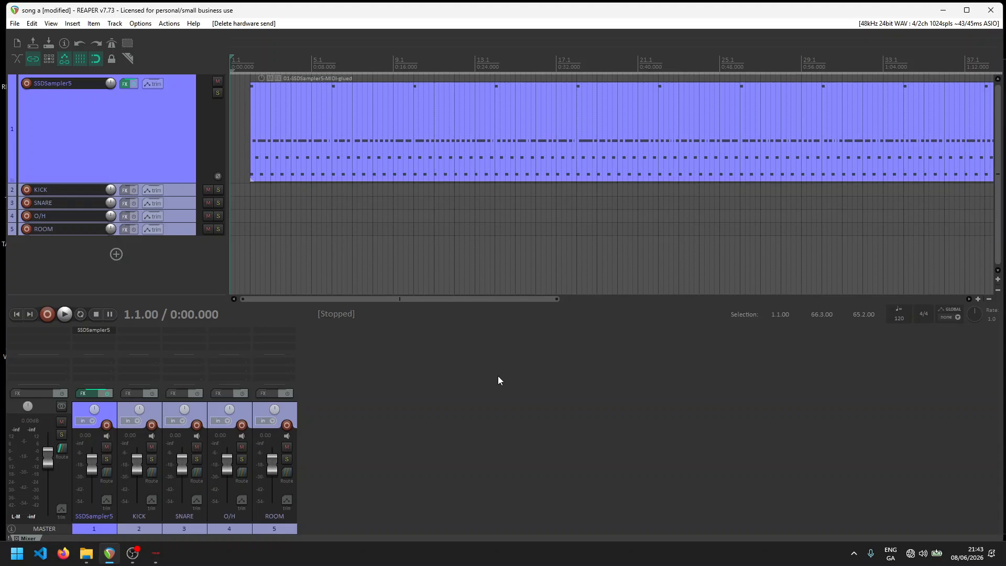
{"action": "left_click_drag", "start_coordinate": [454, 325], "coordinate": [451, 284]}
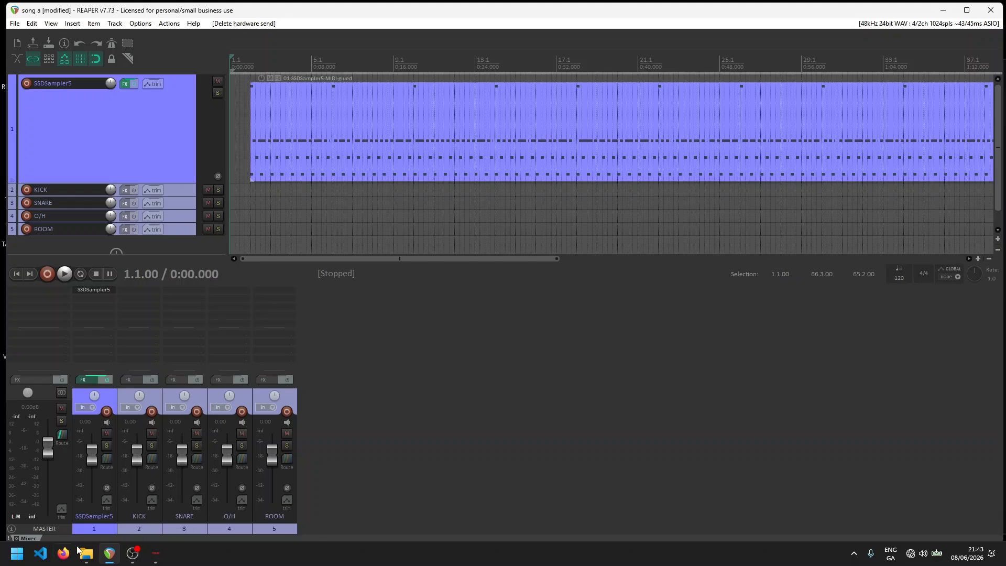
Switch to TAPE-16 to examine its track names and inputs, and return to REAPER.
{"action": "left_click", "coordinate": [157, 554]}
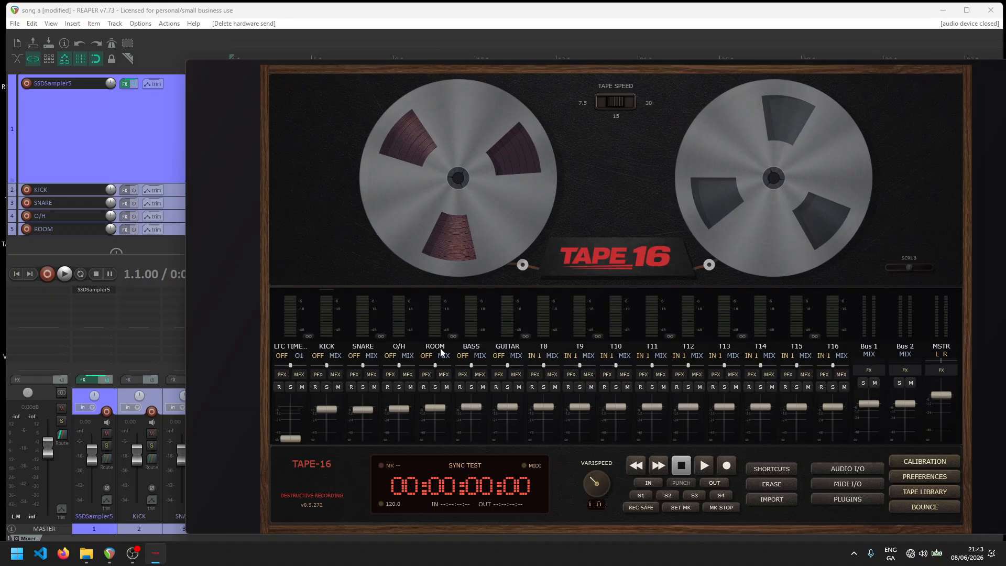
{"action": "left_click", "coordinate": [152, 253]}
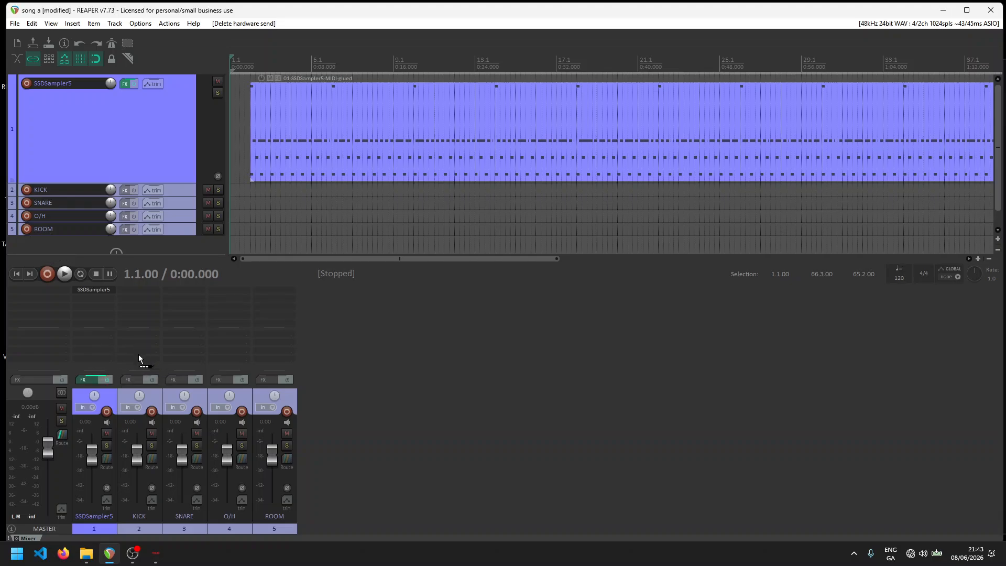
Create an audio-only send from the SSDSampler5 track to the KICK track, using audio 1/2 to 1/2 and MIDI set to None.
{"action": "left_click_drag", "start_coordinate": [139, 355], "coordinate": [140, 355]}
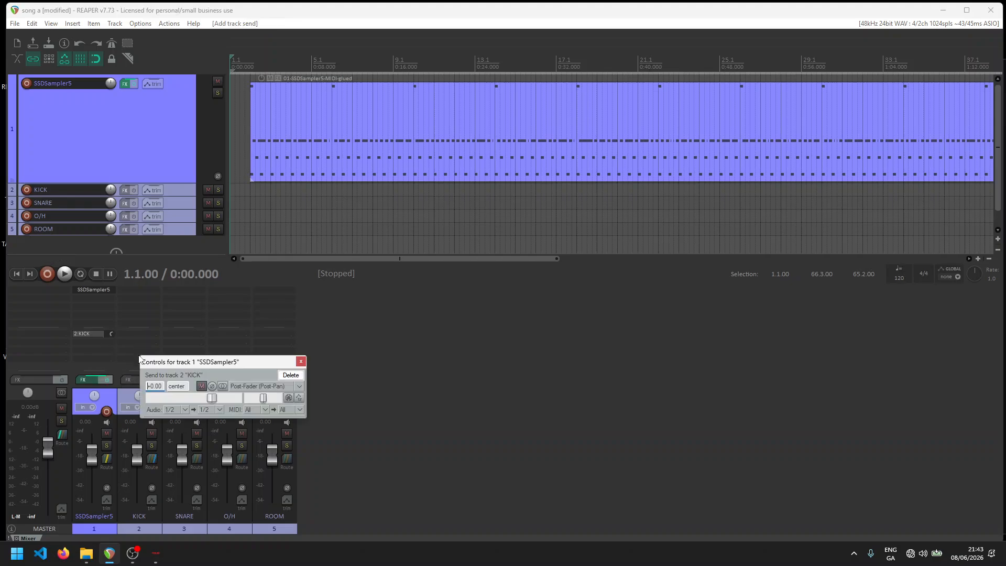
{"action": "left_click", "coordinate": [265, 410]}
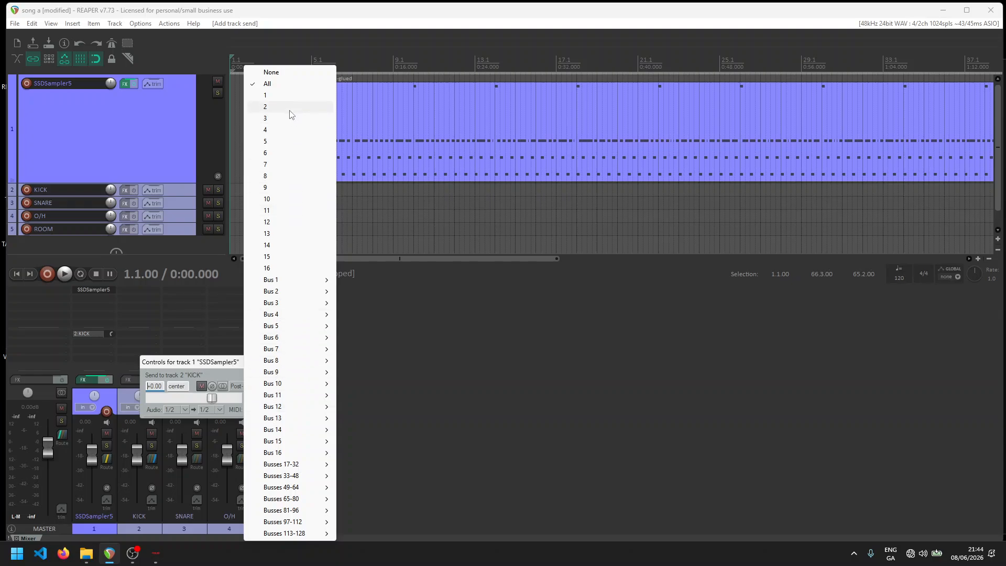
{"action": "left_click", "coordinate": [270, 72]}
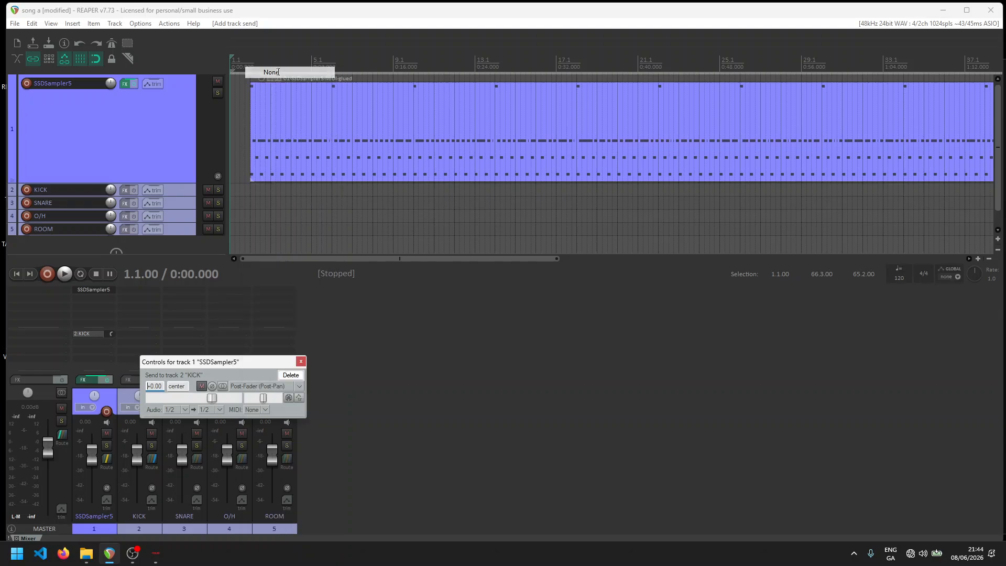
{"action": "left_click", "coordinate": [299, 360]}
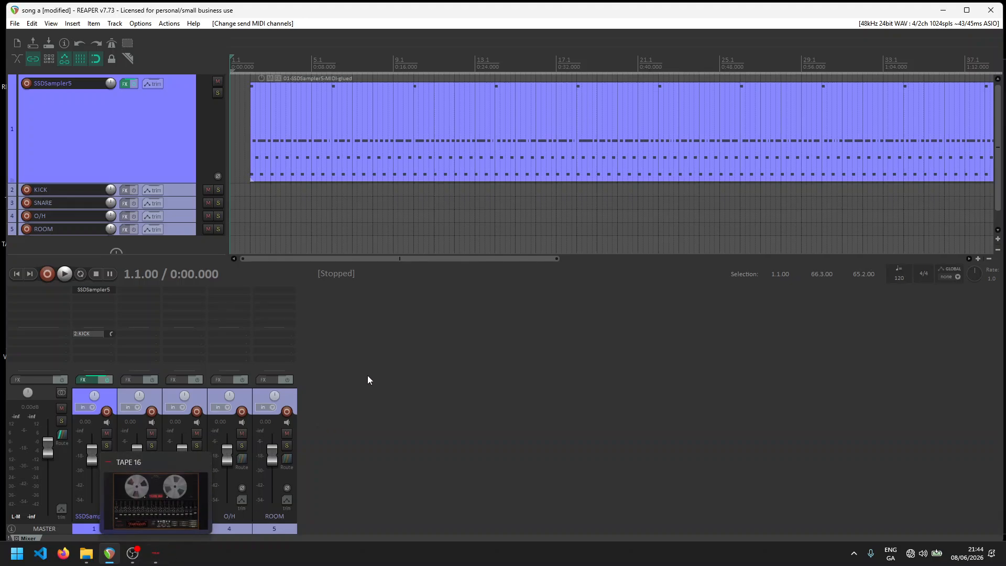
Add Output 2 as the audio hardware output in the KICK track's routing.
{"action": "left_click", "coordinate": [139, 359]}
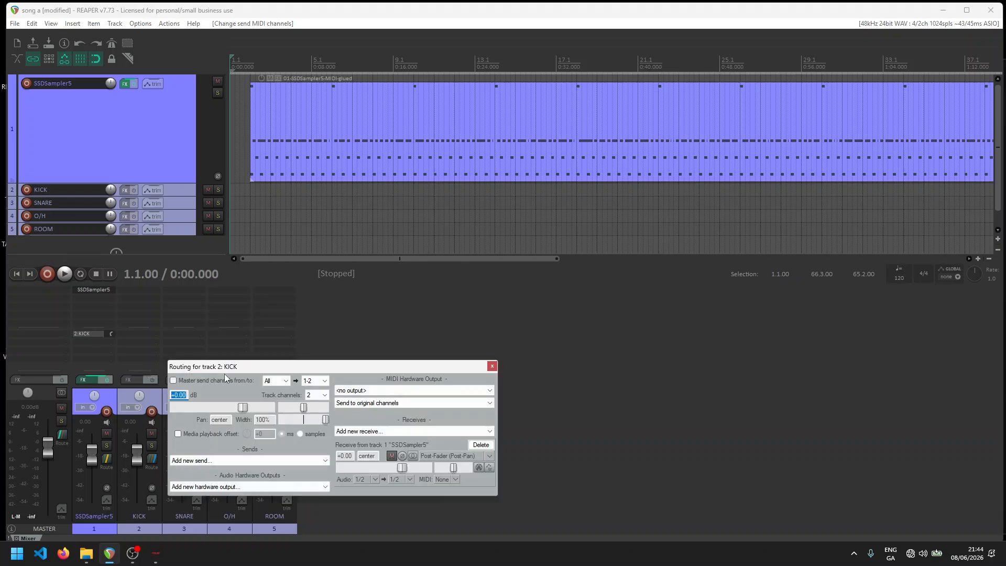
{"action": "left_click_drag", "start_coordinate": [226, 367], "coordinate": [388, 289]}
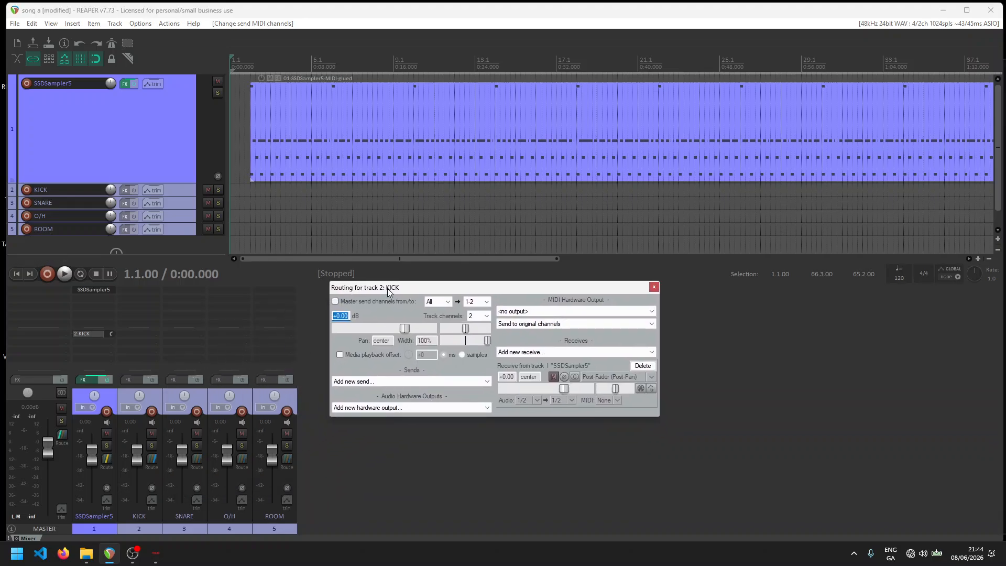
{"action": "left_click", "coordinate": [334, 408]}
{"action": "left_click", "coordinate": [353, 435]}
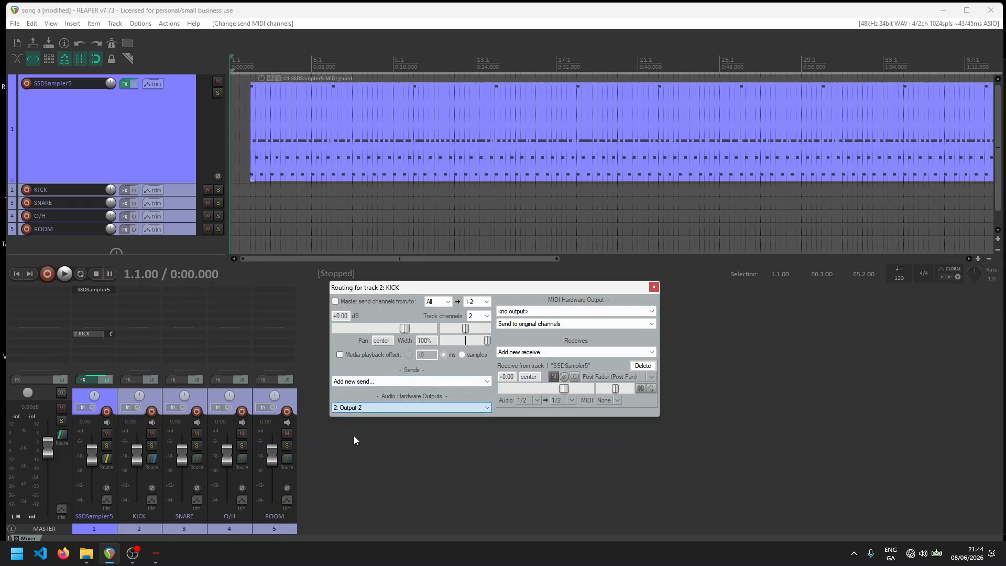
{"action": "left_click", "coordinate": [654, 288]}
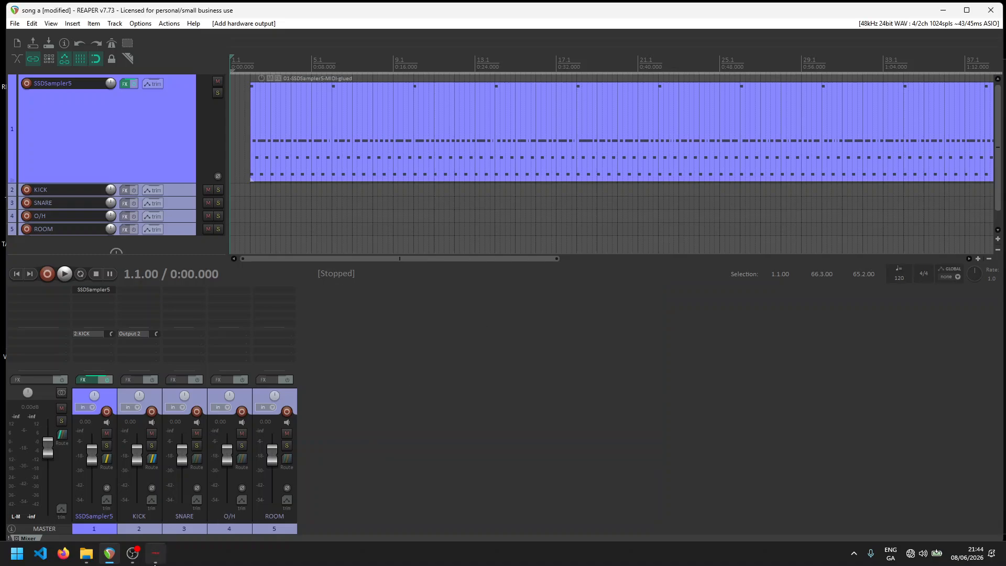
Switch to TAPE-16, set the KICK track's input to IN 1 (Input 1), and return to REAPER.
{"action": "left_click", "coordinate": [155, 555]}
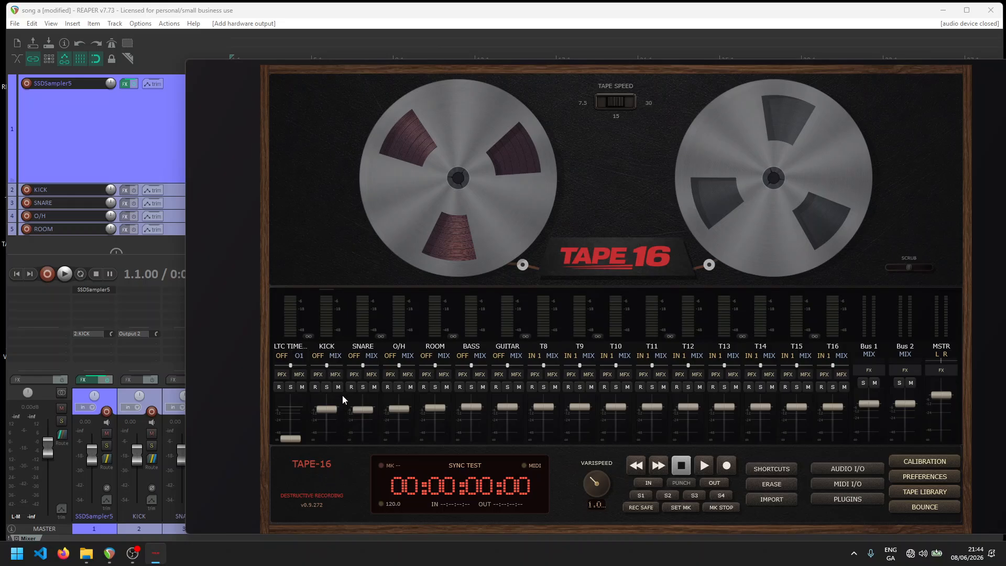
{"action": "left_click", "coordinate": [316, 356]}
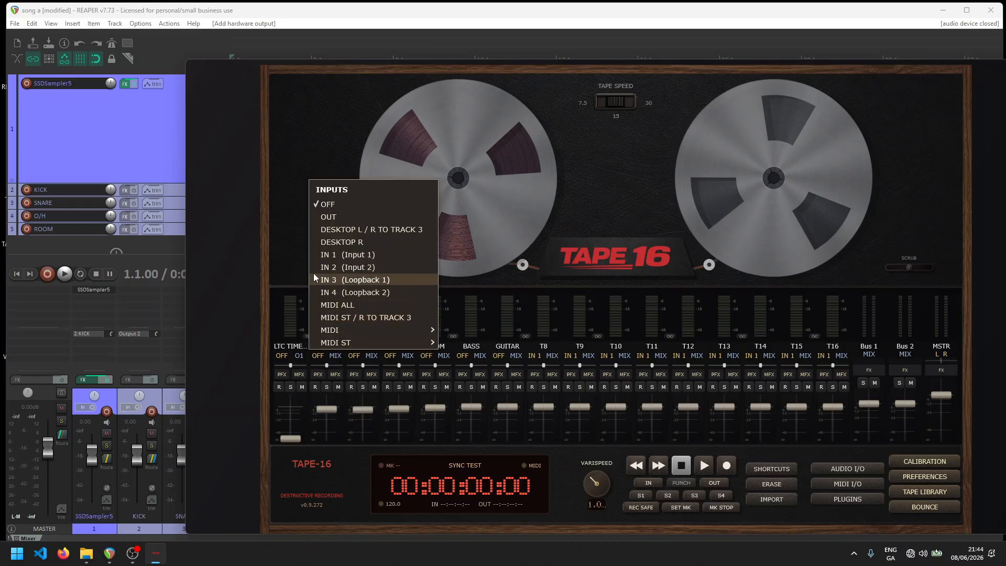
{"action": "left_click", "coordinate": [334, 256]}
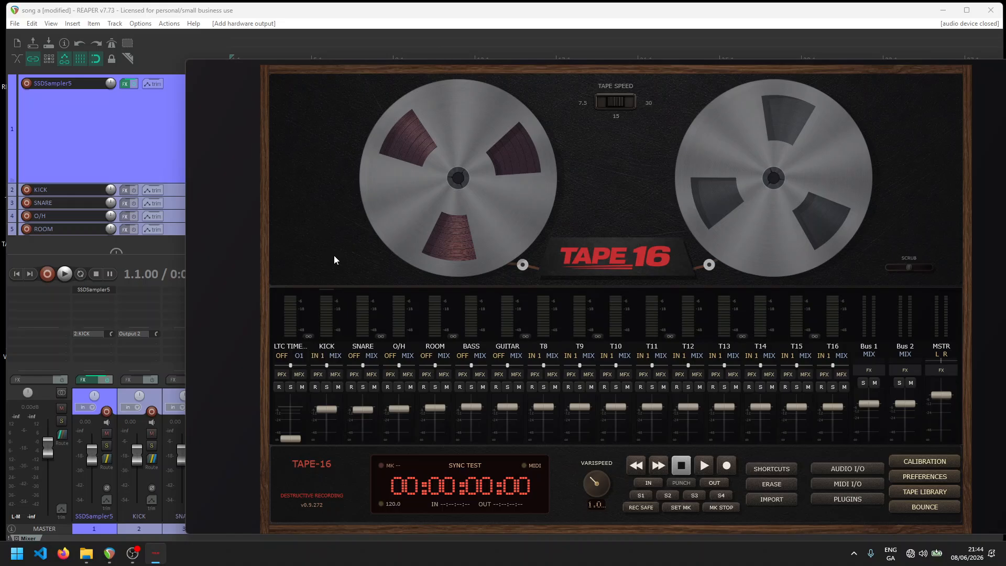
{"action": "left_click", "coordinate": [159, 249]}
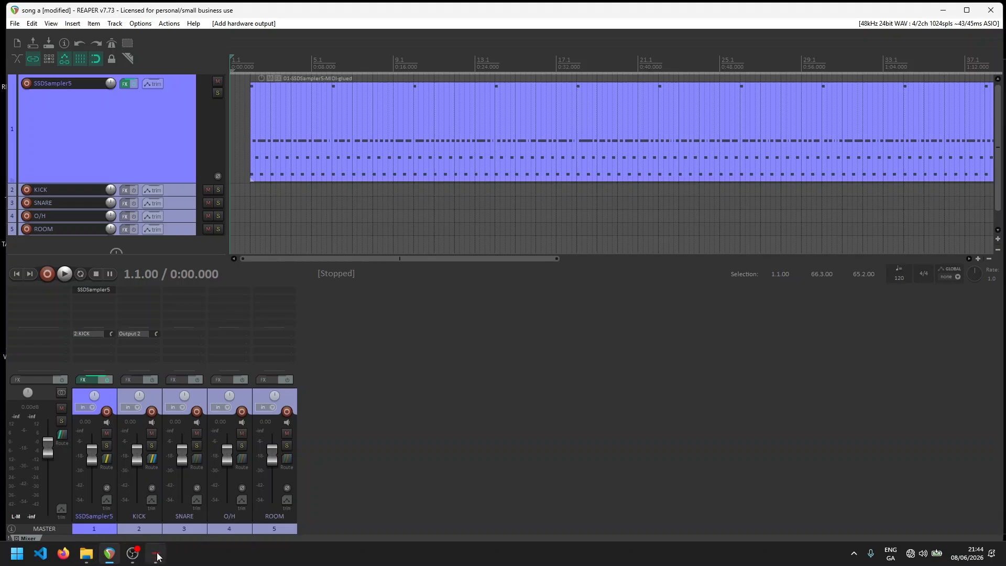
{"action": "mouse_move", "coordinate": [156, 559]}
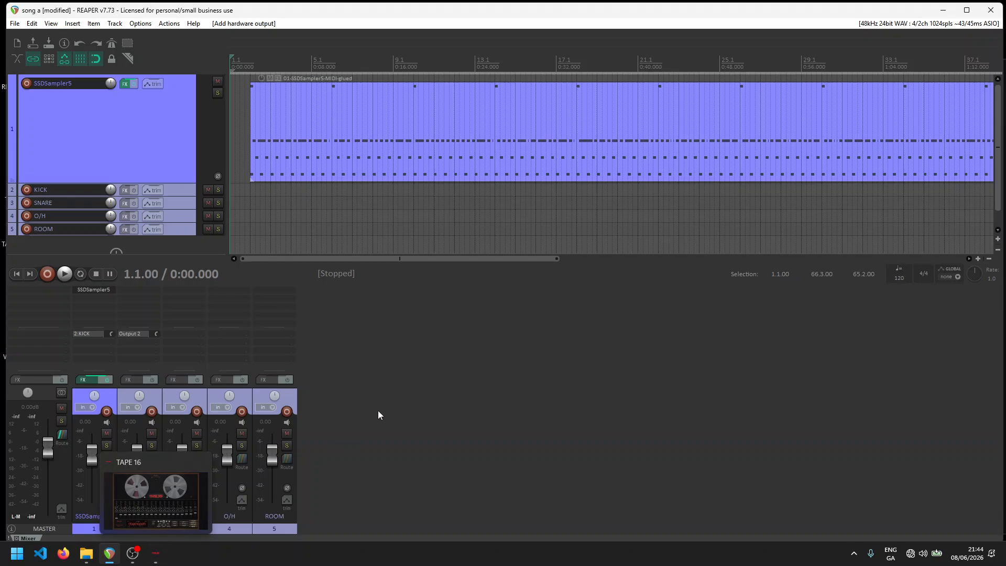
Add the ReEQ - Parametric Graphic Equalizer to the KICK track and load its 10HZHOLD preset.
{"action": "left_click", "coordinate": [136, 293]}
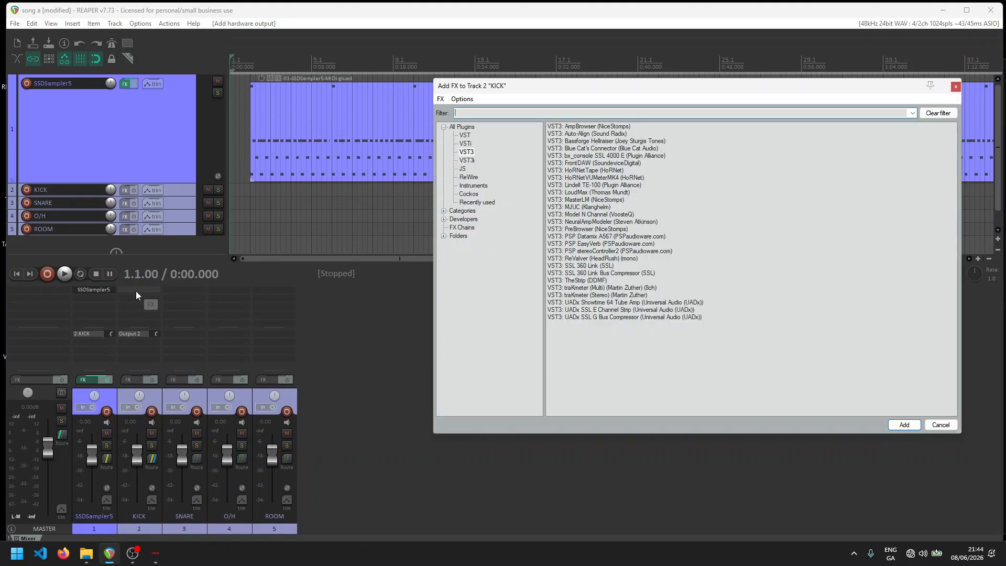
{"action": "left_click", "coordinate": [462, 129]}
{"action": "left_click", "coordinate": [464, 112]}
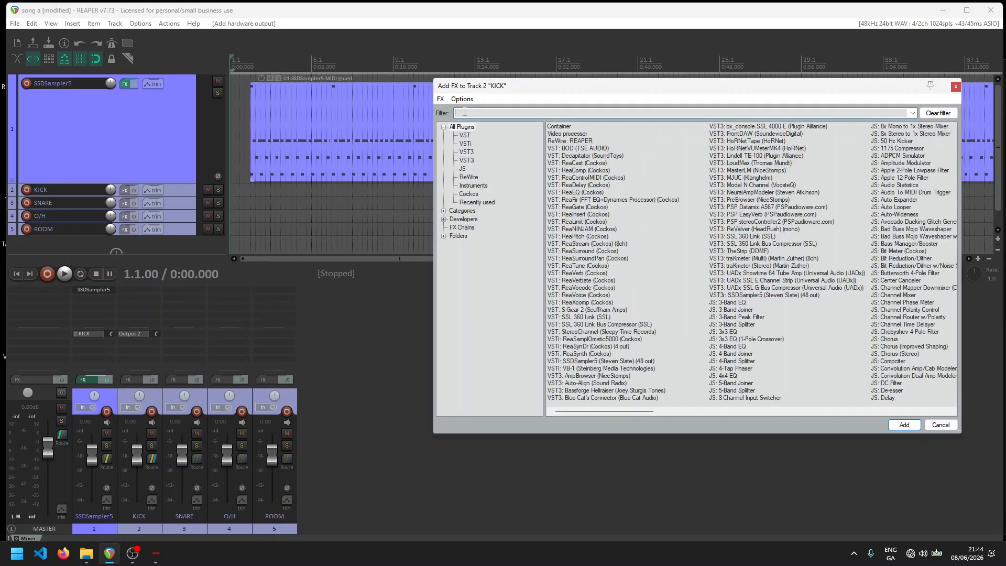
{"action": "type", "text": "REE"}
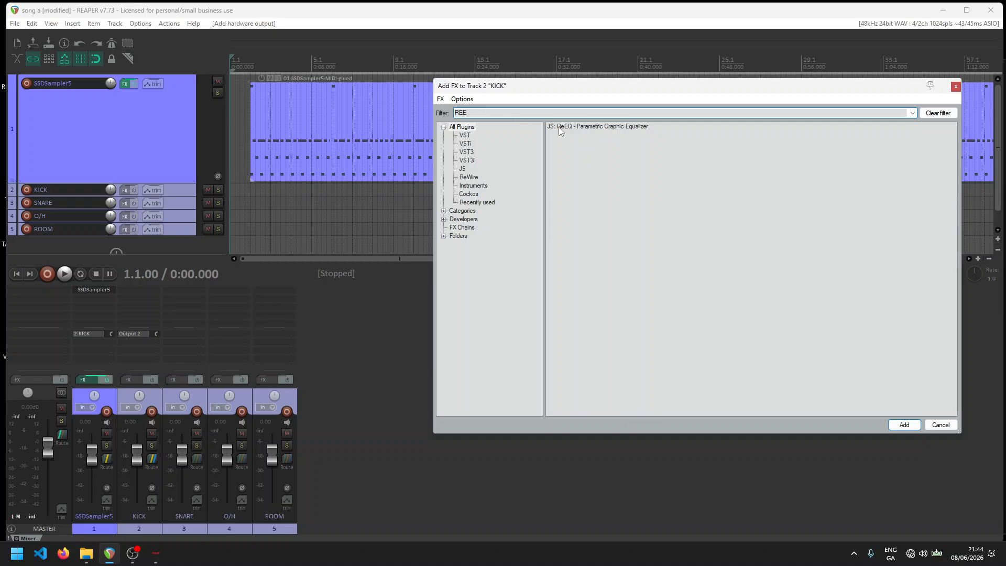
{"action": "double_click", "coordinate": [566, 126]}
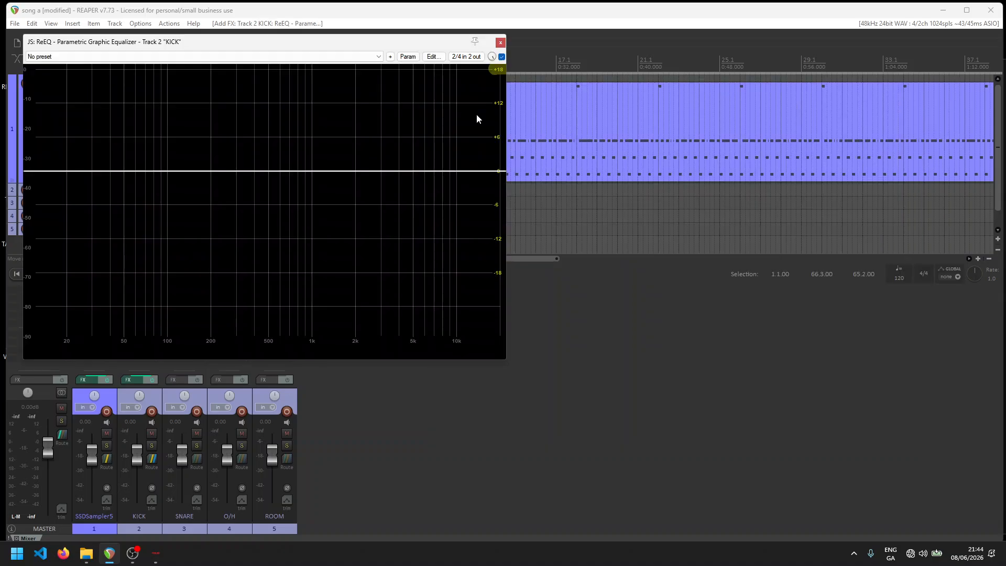
{"action": "left_click_drag", "start_coordinate": [251, 45], "coordinate": [549, 146]}
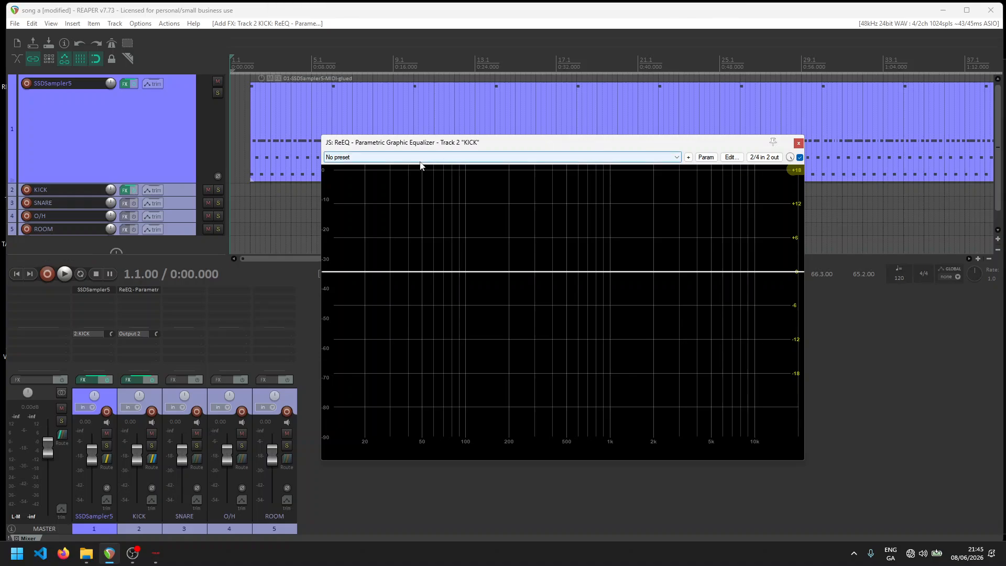
{"action": "left_click", "coordinate": [351, 157]}
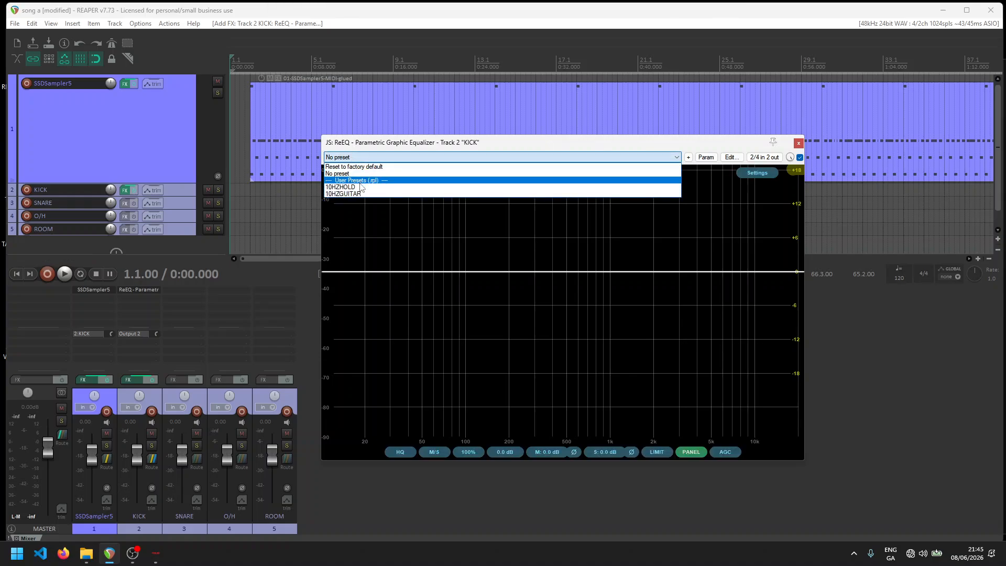
{"action": "left_click", "coordinate": [345, 187]}
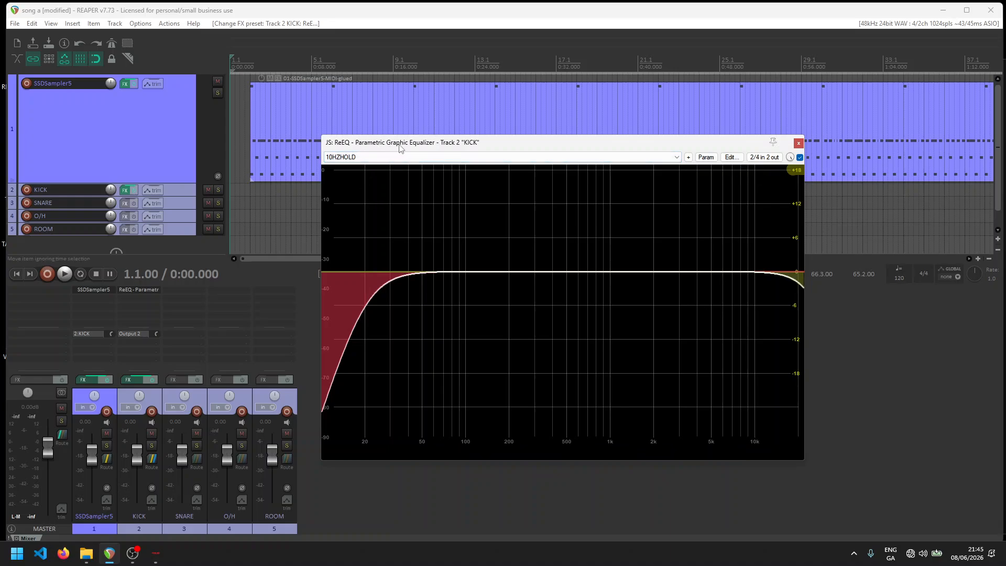
{"action": "left_click", "coordinate": [797, 143]}
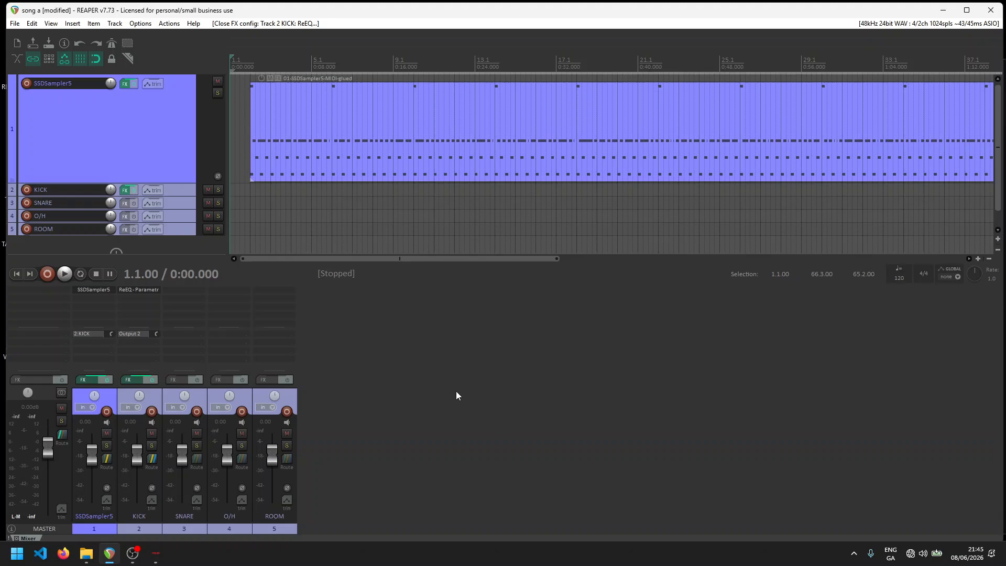
Add the VST3 plugin TheStrip (DDMF) after ReEQ on the KICK track and load its KickStart preset.
{"action": "double_click", "coordinate": [148, 306]}
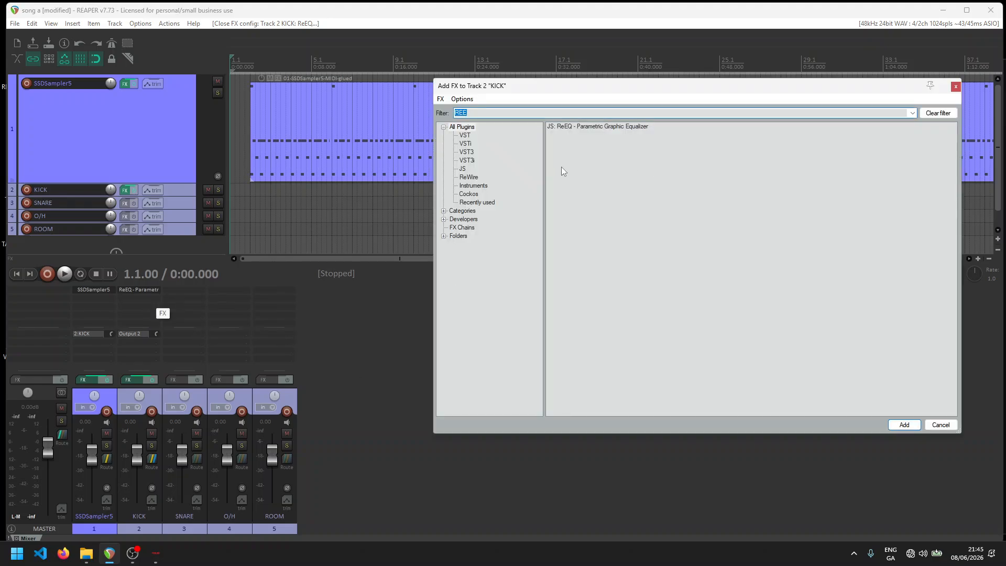
{"action": "left_click", "coordinate": [466, 151]}
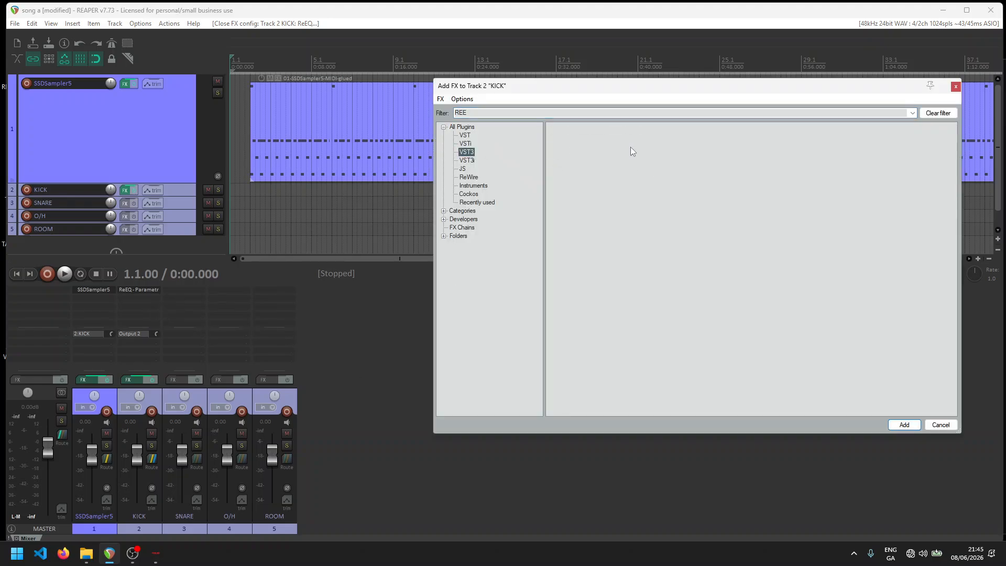
{"action": "left_click", "coordinate": [934, 115]}
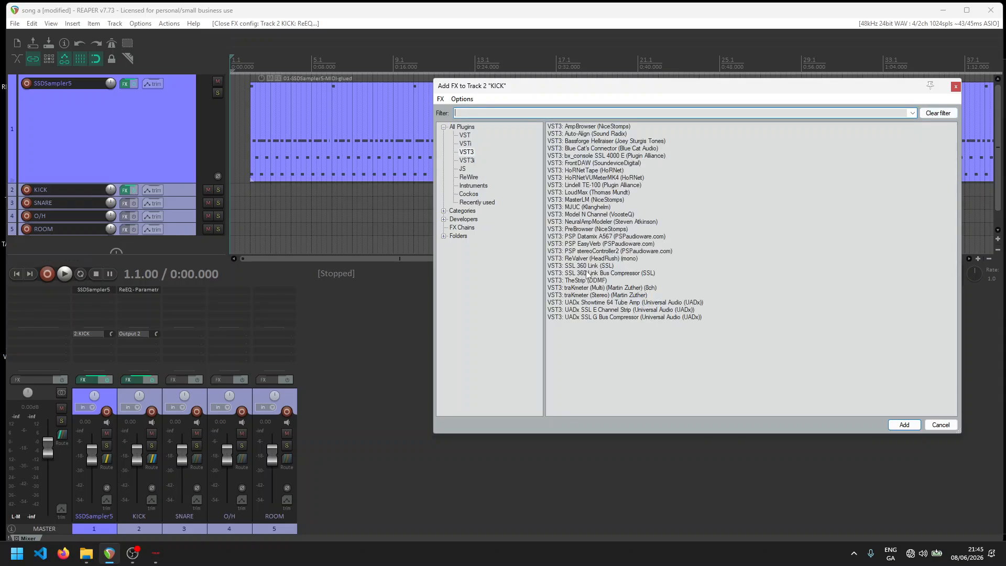
{"action": "double_click", "coordinate": [582, 280]}
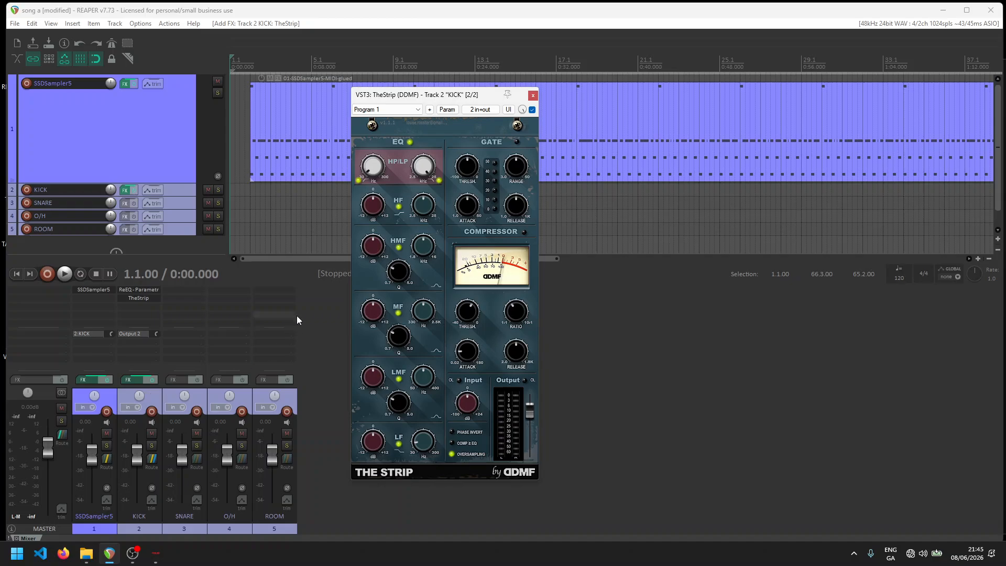
{"action": "left_click", "coordinate": [381, 110]}
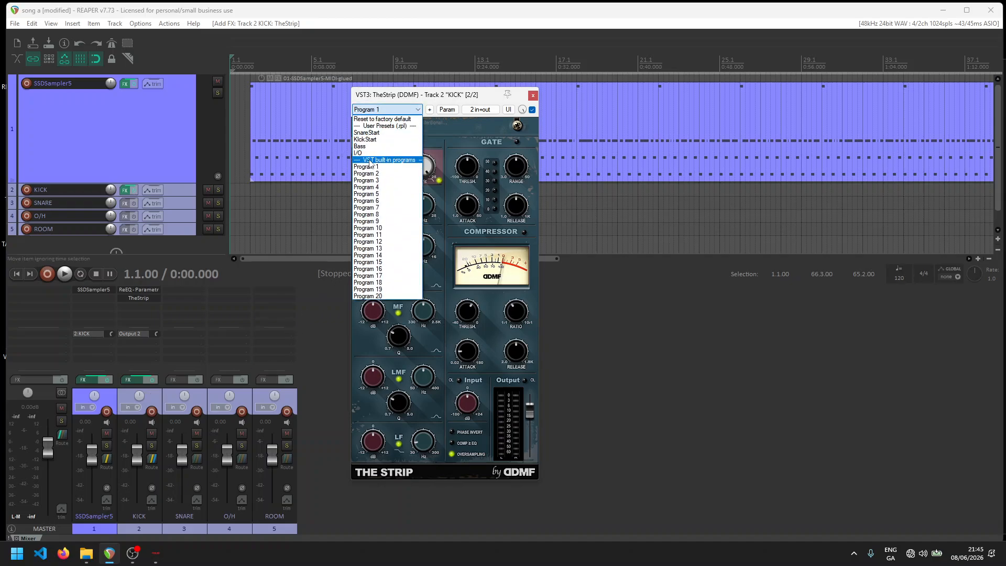
{"action": "left_click", "coordinate": [367, 139]}
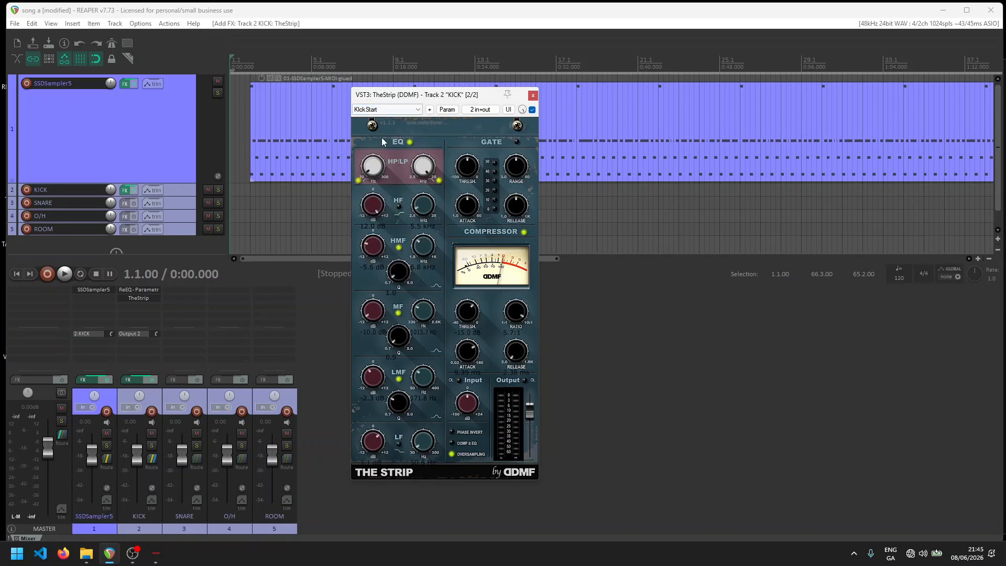
{"action": "left_click", "coordinate": [532, 95]}
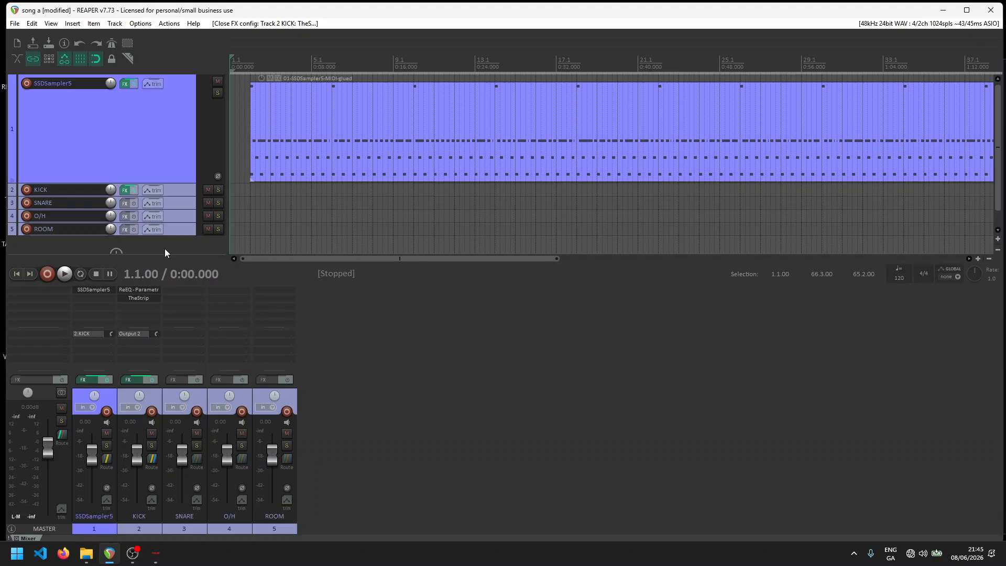
Enable REAPER's synchronization to external timecode and start playback in LTC sync mode.
{"action": "right_click", "coordinate": [64, 275]}
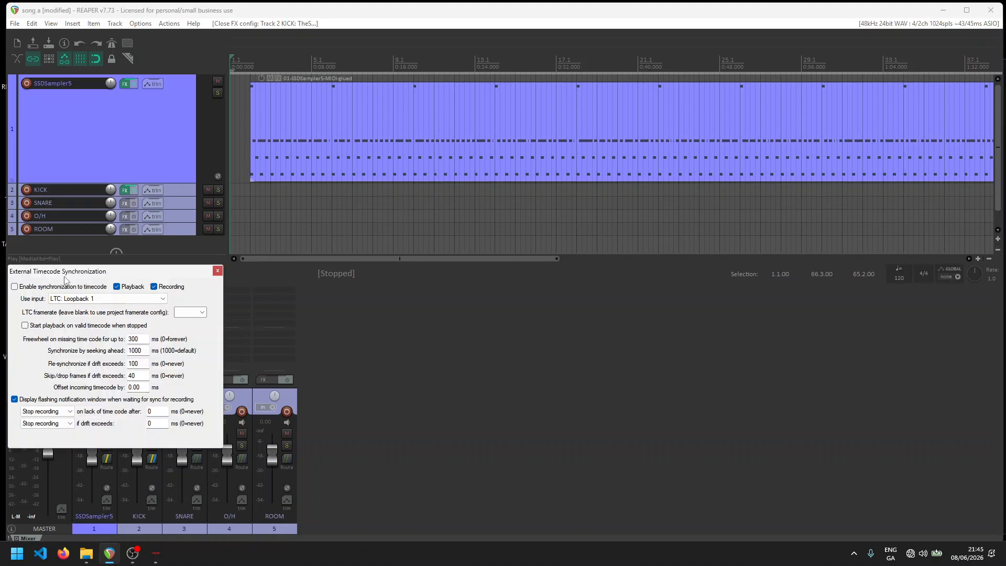
{"action": "left_click", "coordinate": [15, 287]}
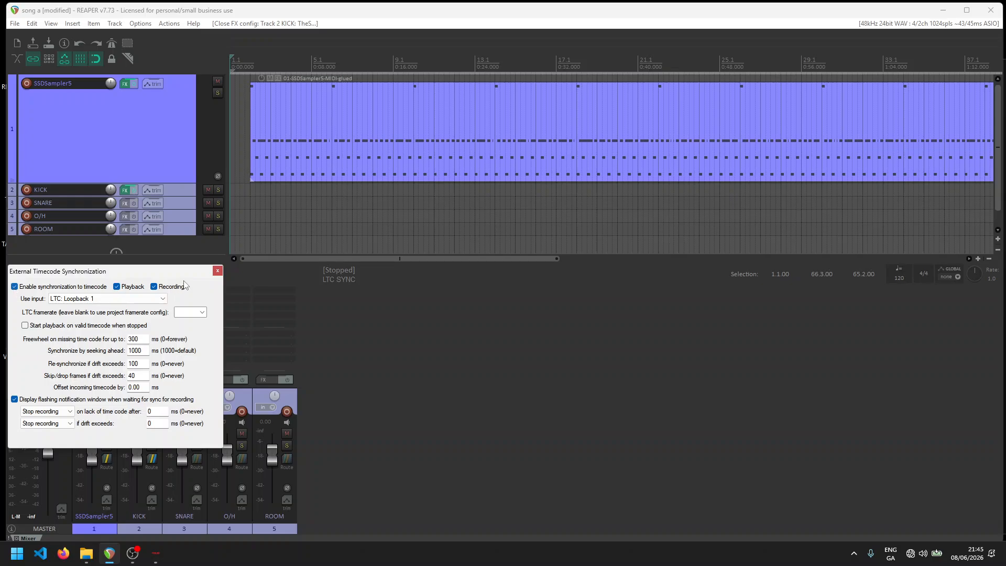
{"action": "left_click", "coordinate": [218, 270]}
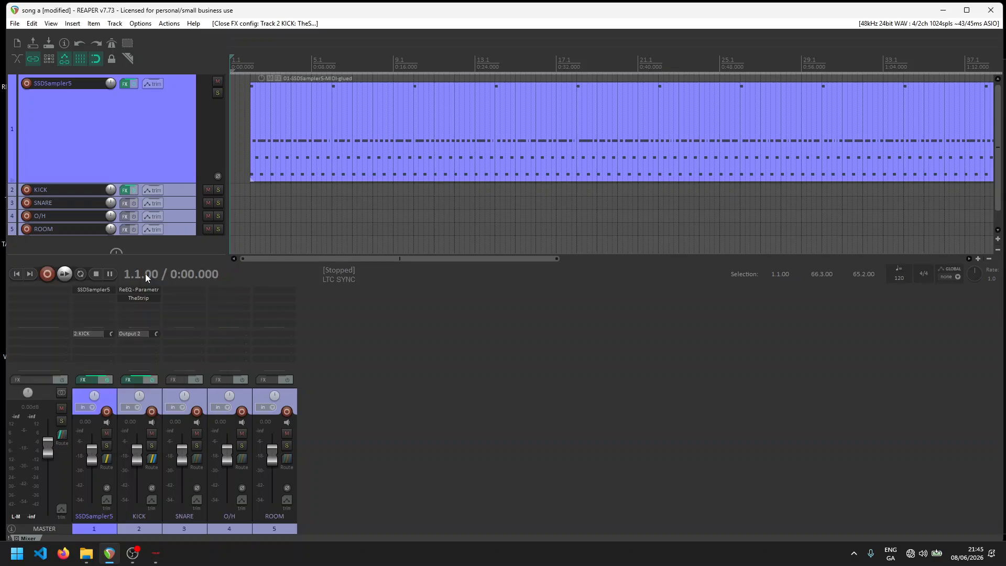
{"action": "left_click", "coordinate": [65, 274]}
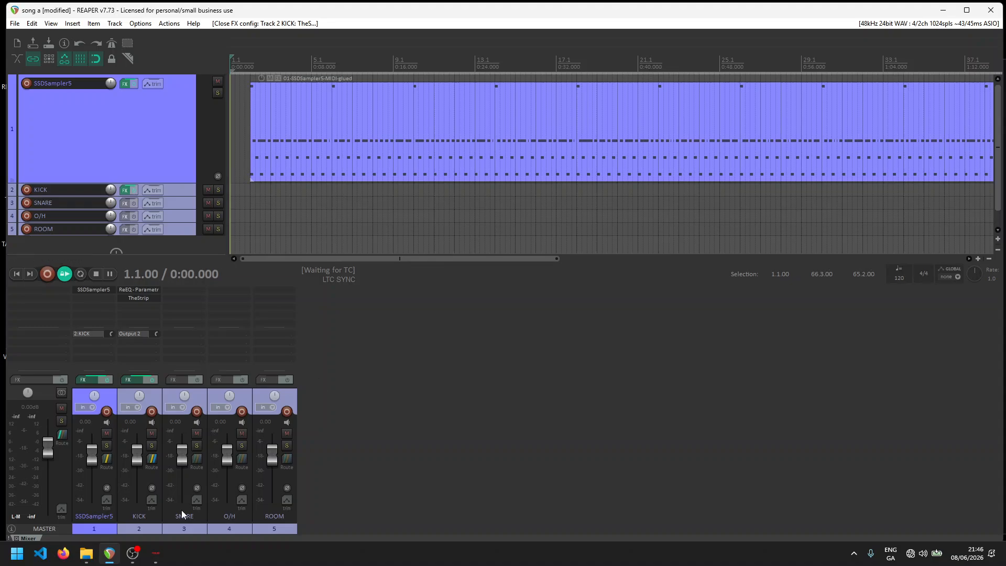
Switch to TAPE-16, record-arm the KICK track with M enabled, and start recording from 00:00:00:00.
{"action": "mouse_move", "coordinate": [157, 560]}
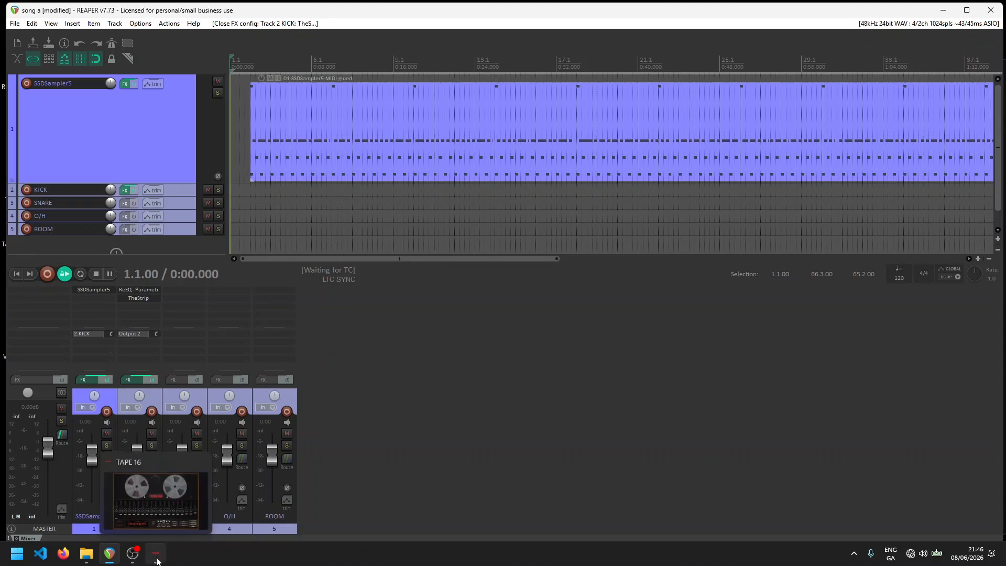
{"action": "left_click", "coordinate": [157, 556]}
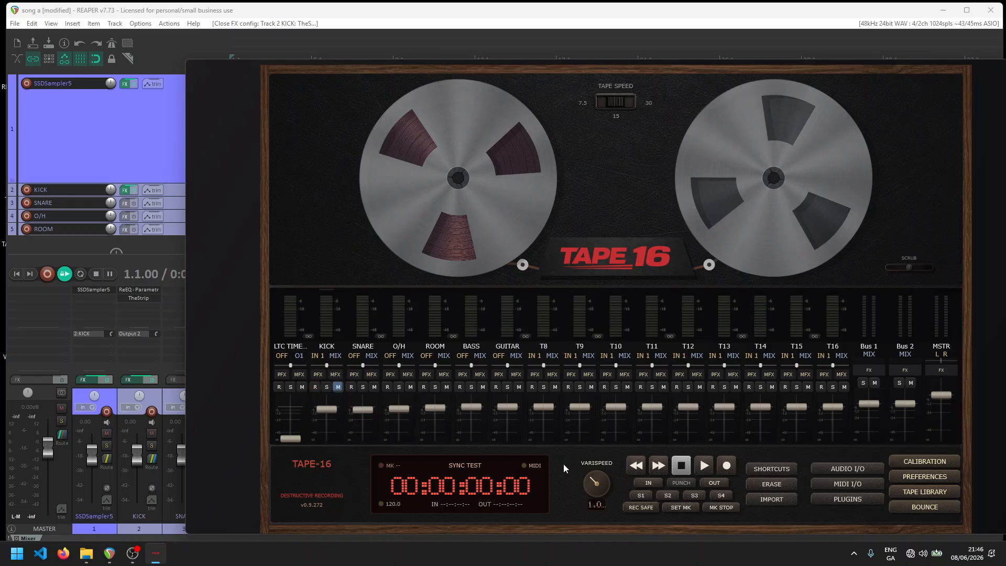
{"action": "key", "text": "space"}
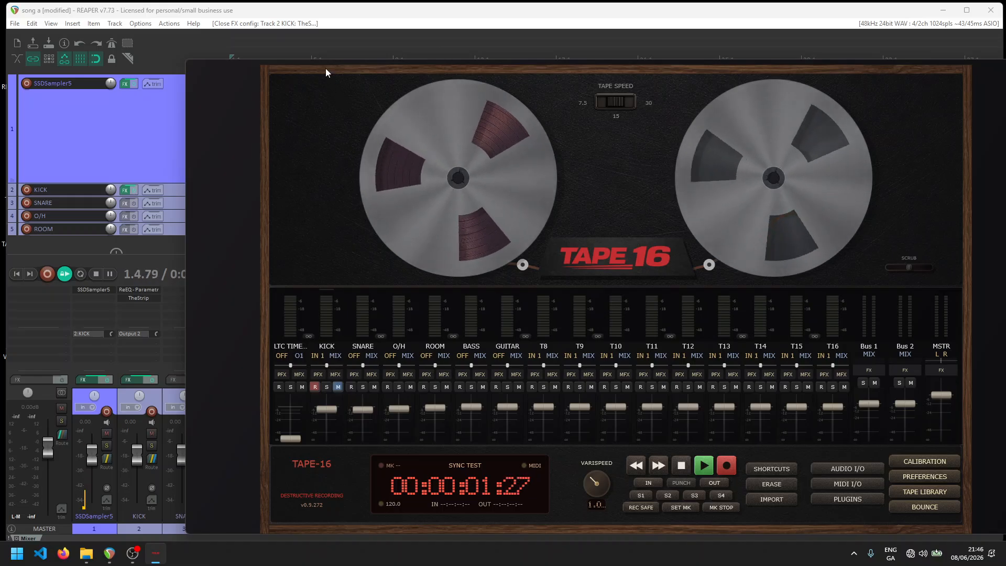
Stop the KICK recording in TAPE-16 and return the tape to 00:00:00:00.
{"action": "left_click_drag", "start_coordinate": [326, 68], "coordinate": [372, 106]}
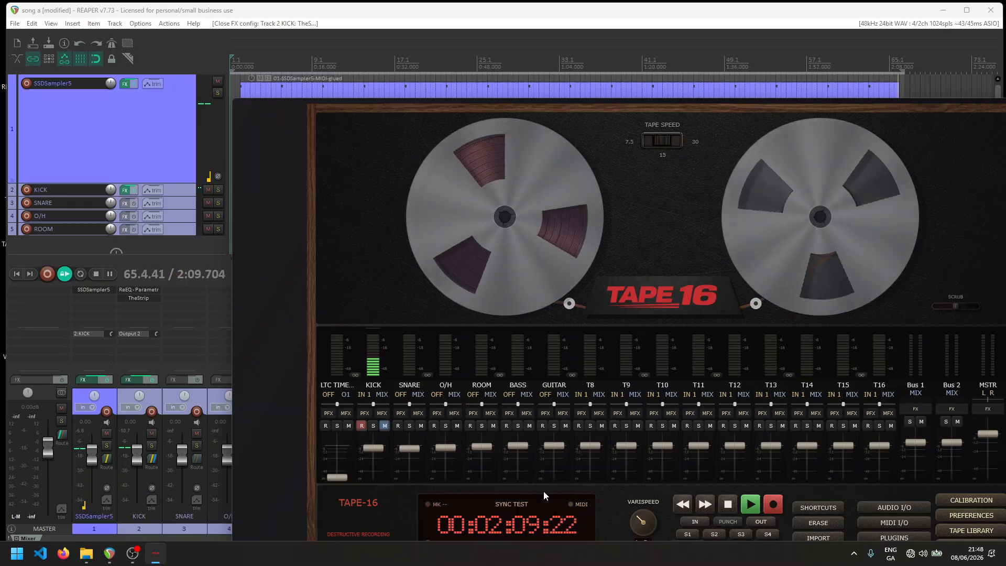
{"action": "left_click", "coordinate": [731, 505]}
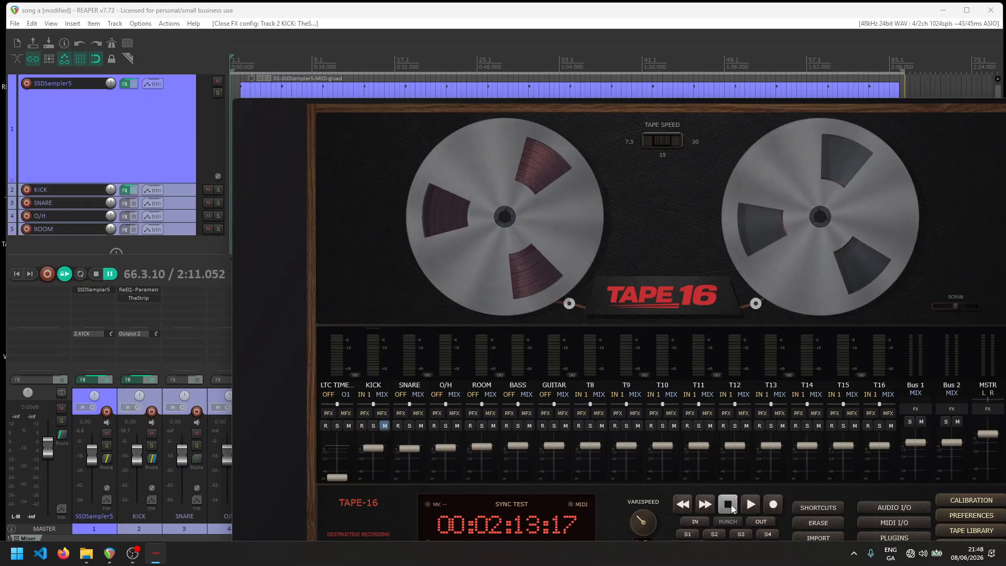
{"action": "left_click", "coordinate": [730, 506]}
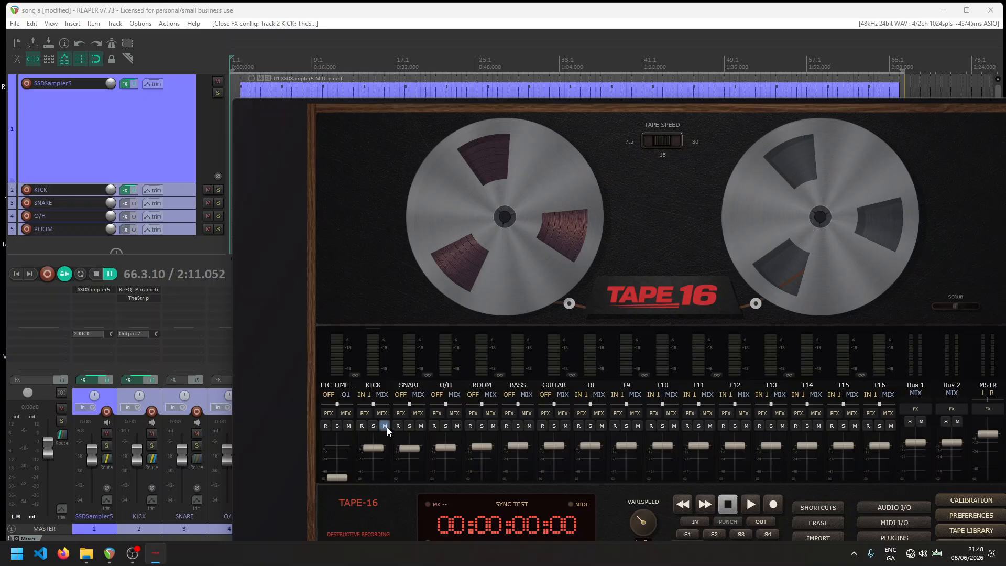
Set the KICK track's input to OFF, assign IN 1 (Input 1) to the SNARE track, and enable M on SNARE.
{"action": "left_click", "coordinate": [365, 397]}
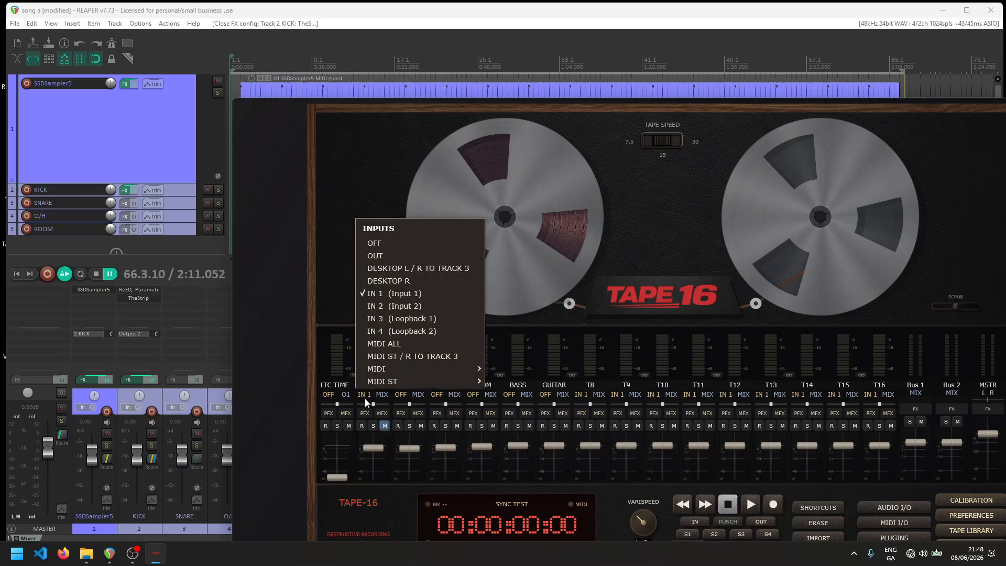
{"action": "left_click", "coordinate": [380, 244]}
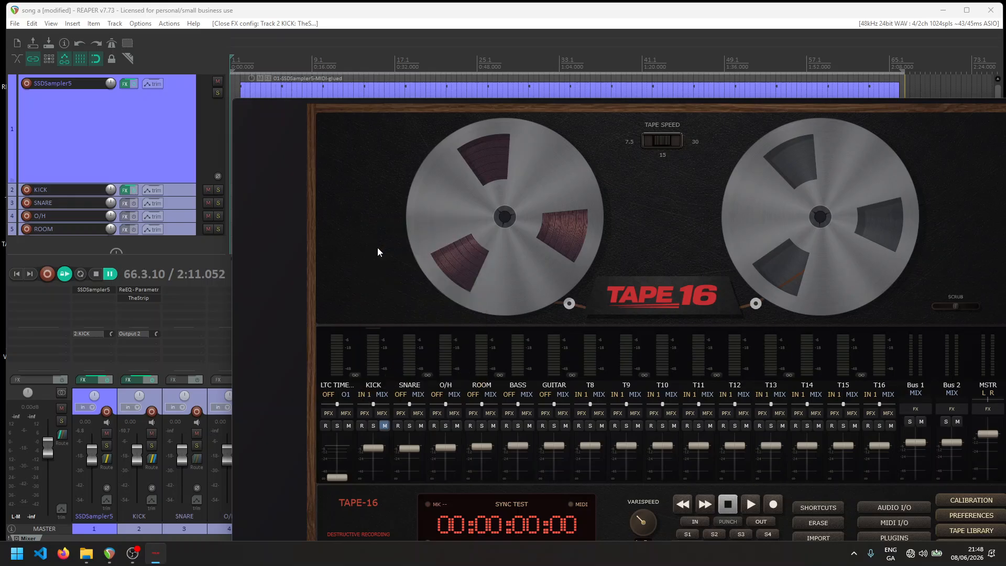
{"action": "left_click", "coordinate": [398, 395]}
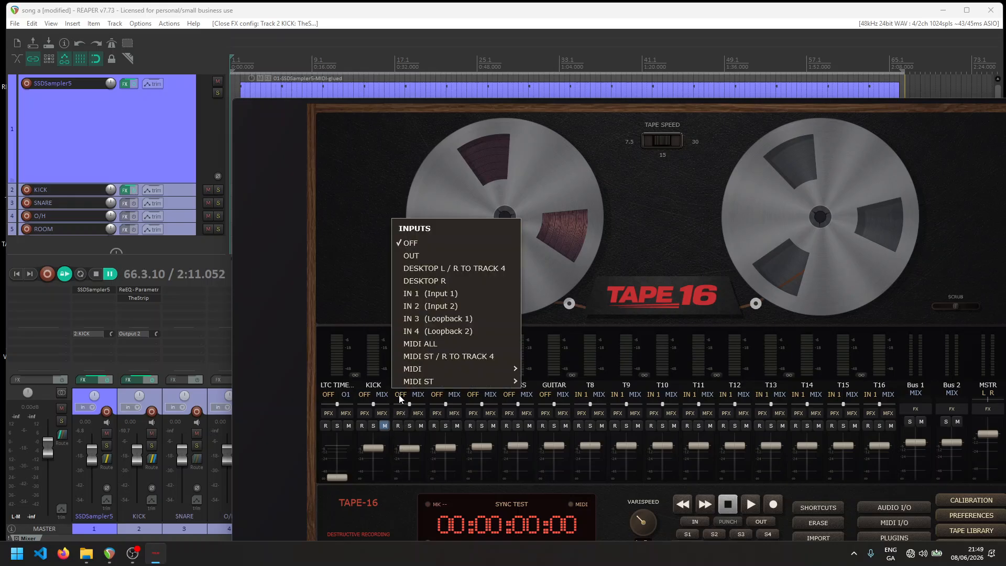
{"action": "left_click", "coordinate": [422, 293]}
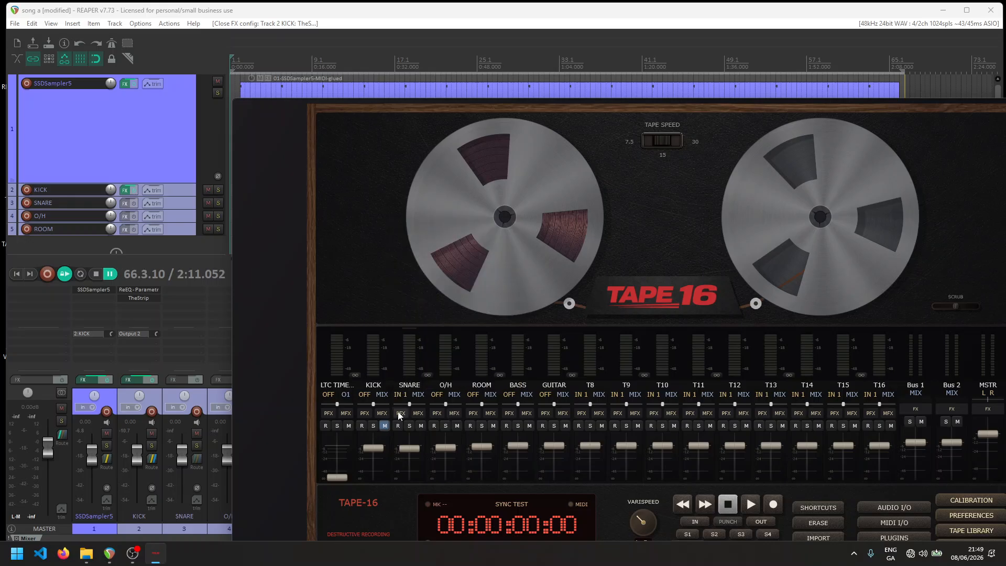
{"action": "left_click", "coordinate": [421, 426]}
Switch to REAPER and remove the KICK track's hardware output, its send from SSDSampler5, and its ReEQ and TheStrip plugins.
{"action": "left_click", "coordinate": [184, 244]}
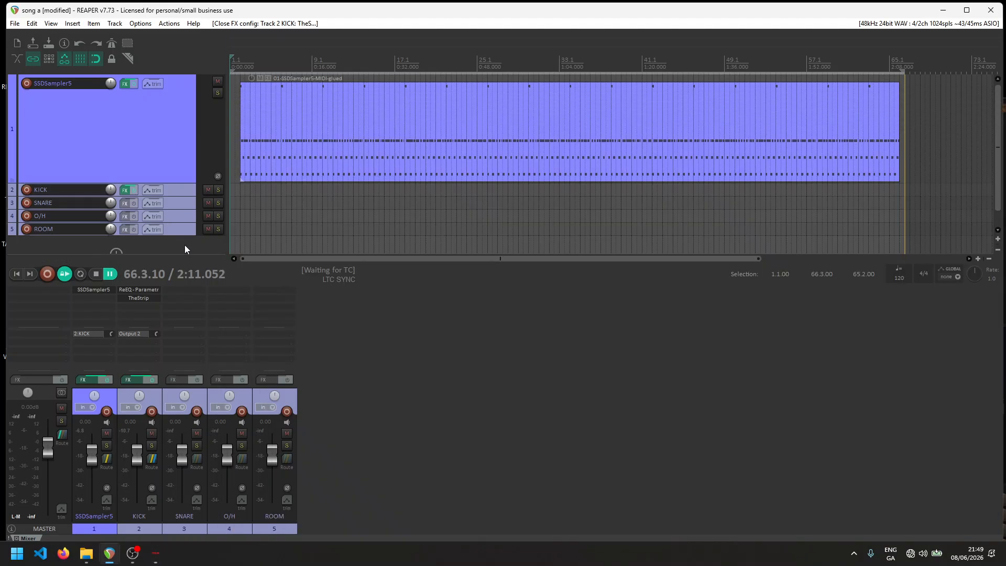
{"action": "left_click", "coordinate": [140, 335], "text": "alt"}
{"action": "left_click", "coordinate": [87, 333], "text": "alt"}
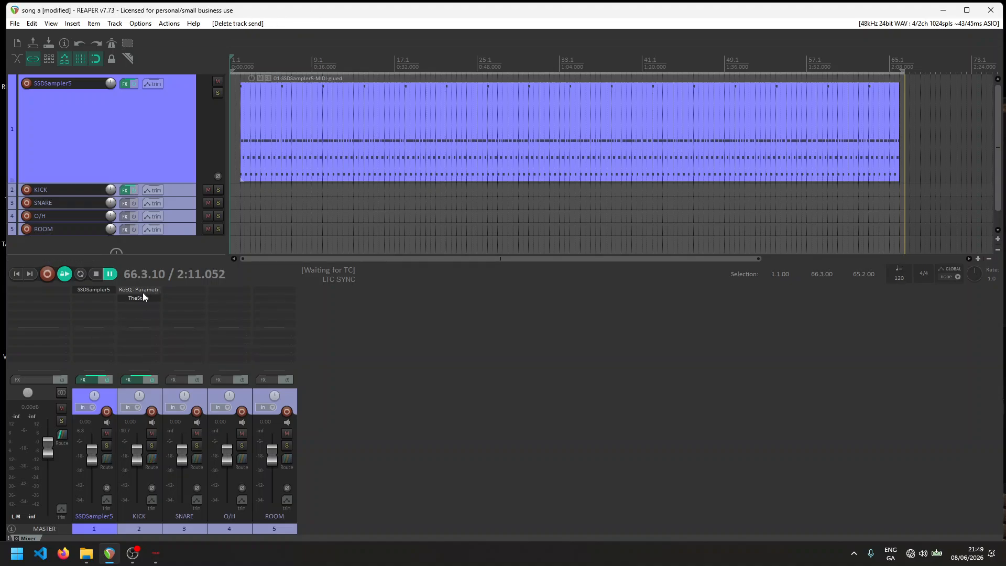
{"action": "left_click", "coordinate": [136, 290], "text": "alt"}
{"action": "left_click", "coordinate": [136, 291], "text": "alt"}
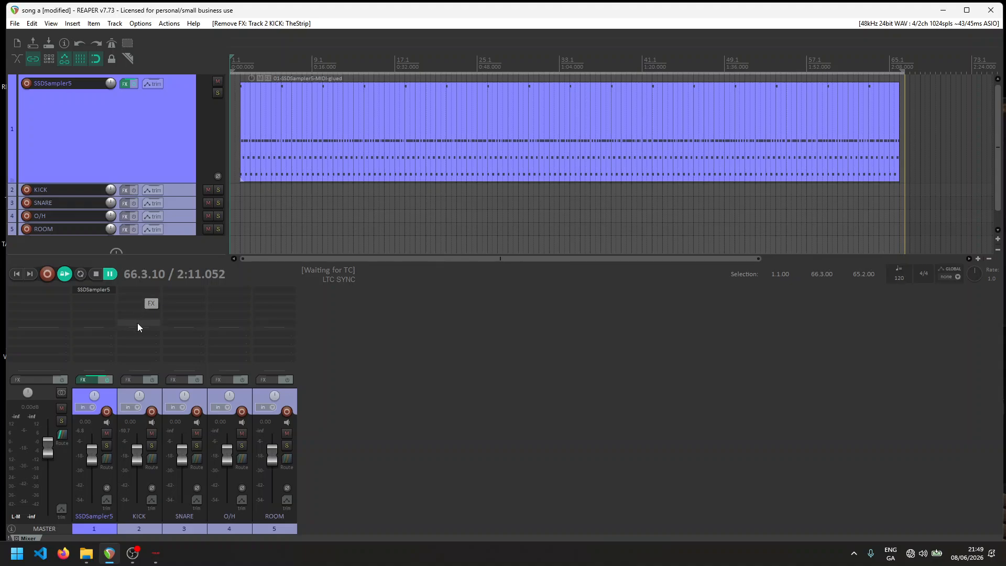
In the SSDSampler5 mixer, unsolo Kick In and Kick Out and solo Snare Dir, Snare Top, Snare Btm and Snare Rng.
{"action": "left_click", "coordinate": [86, 290]}
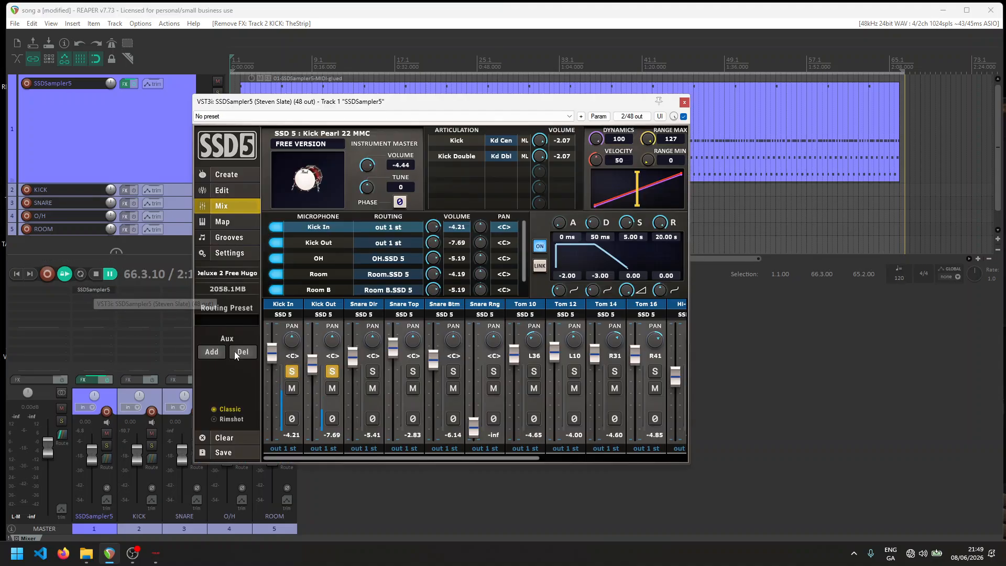
{"action": "left_click", "coordinate": [289, 373]}
{"action": "left_click", "coordinate": [330, 372]}
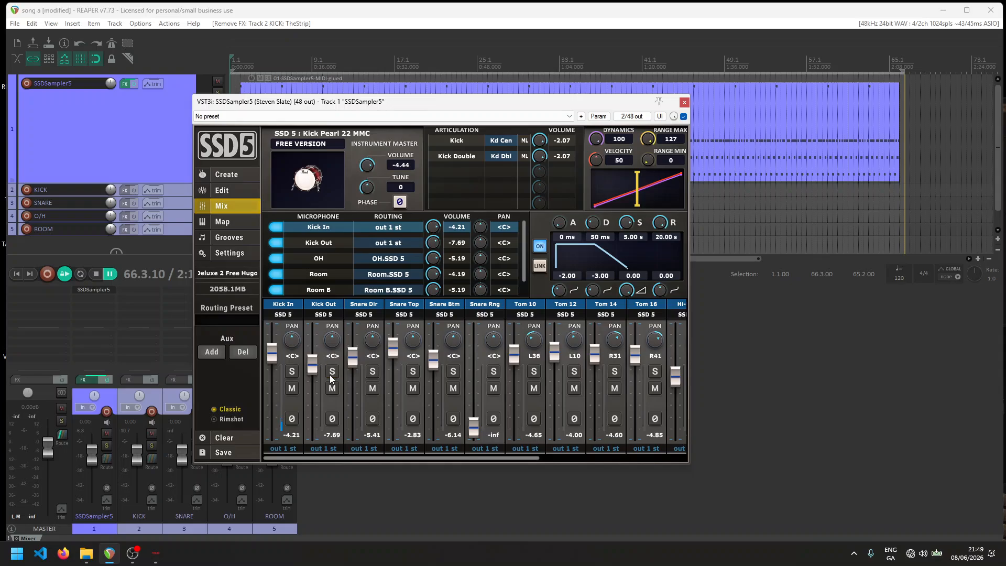
{"action": "left_click", "coordinate": [375, 372]}
{"action": "left_click", "coordinate": [414, 372]}
{"action": "left_click", "coordinate": [454, 372]}
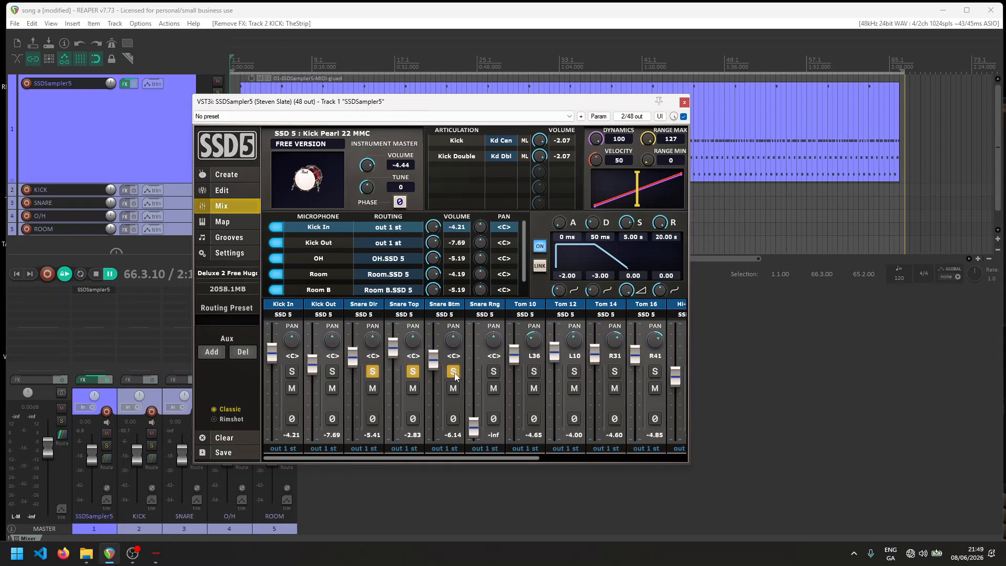
{"action": "left_click", "coordinate": [494, 372]}
{"action": "left_click", "coordinate": [685, 103]}
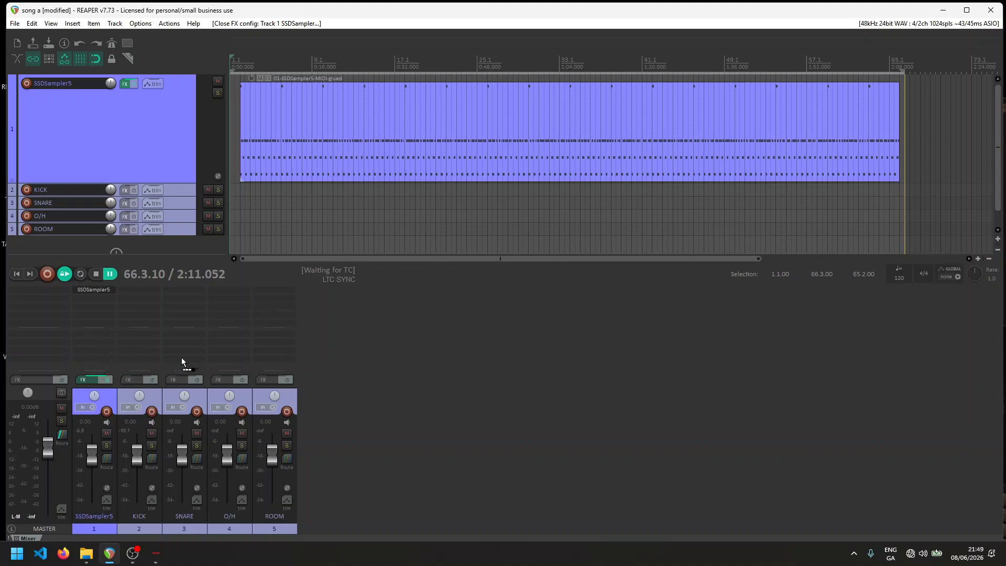
Create a send from the SSDSampler5 track to the SNARE track with its MIDI set to None.
{"action": "left_click_drag", "start_coordinate": [181, 357], "coordinate": [182, 357]}
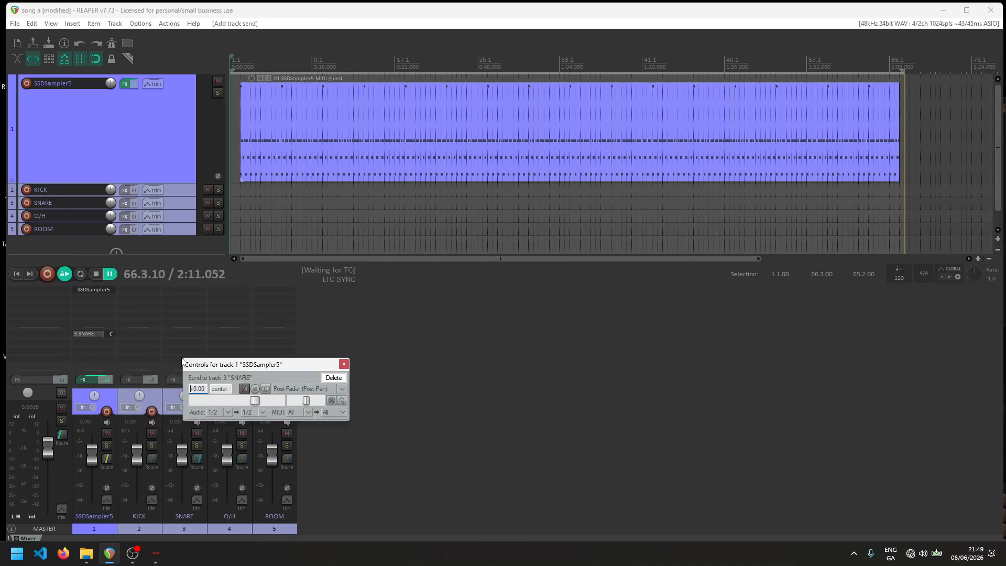
{"action": "left_click", "coordinate": [308, 412]}
{"action": "left_click", "coordinate": [314, 72]}
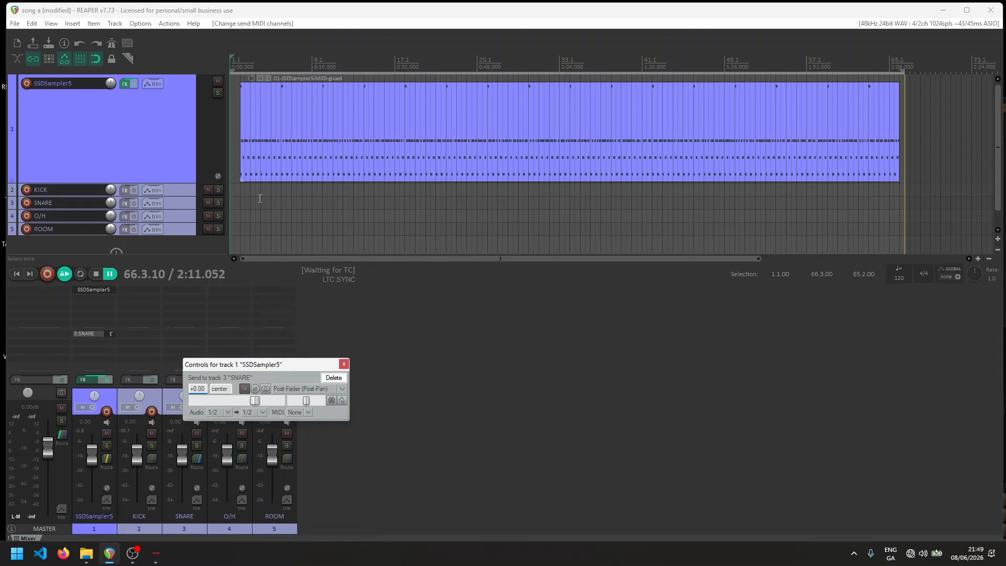
{"action": "left_click", "coordinate": [344, 363]}
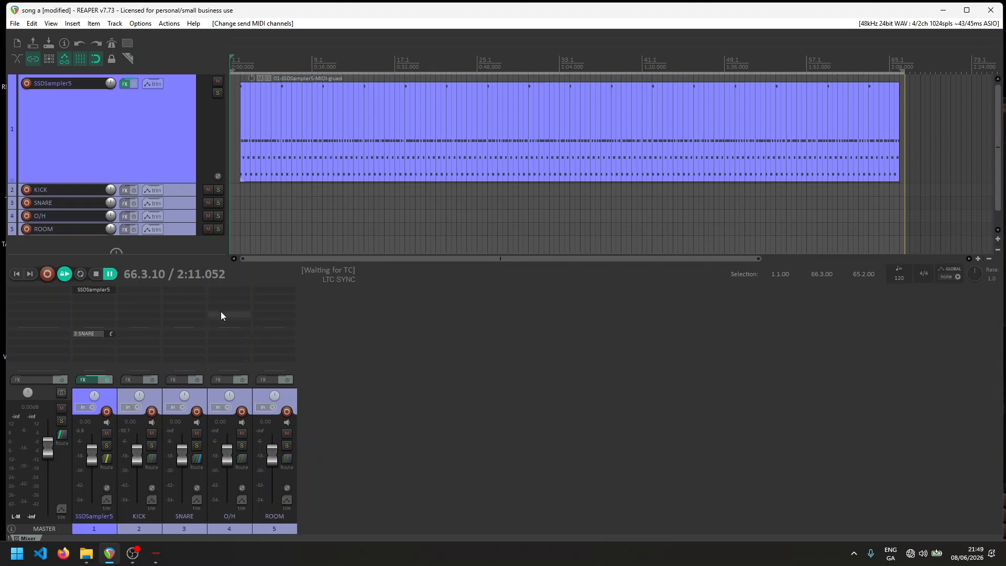
Add the ReEQ - Parametric Graphic Equalizer to the SNARE track and load its 10HZHOLD preset.
{"action": "double_click", "coordinate": [178, 290]}
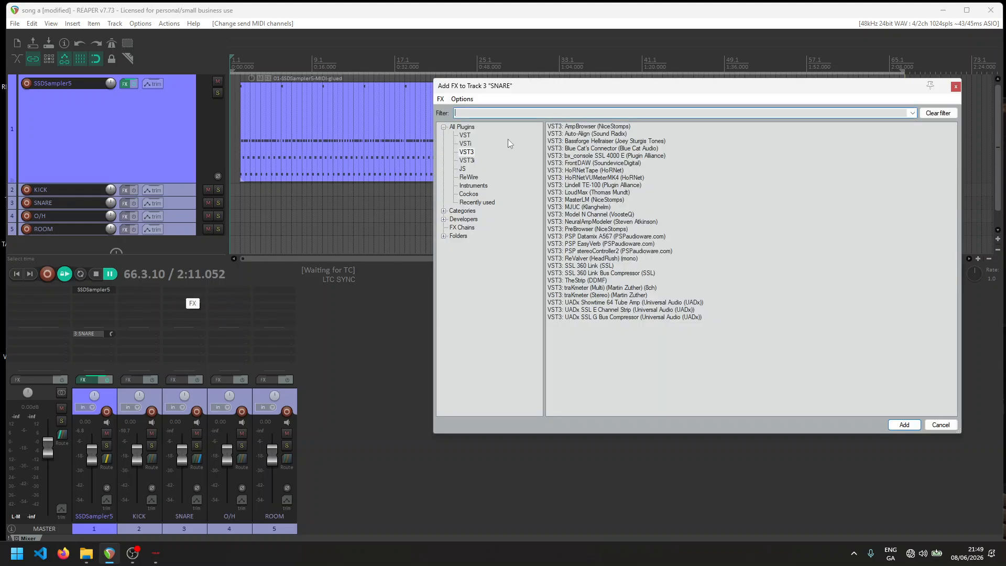
{"action": "left_click", "coordinate": [462, 127]}
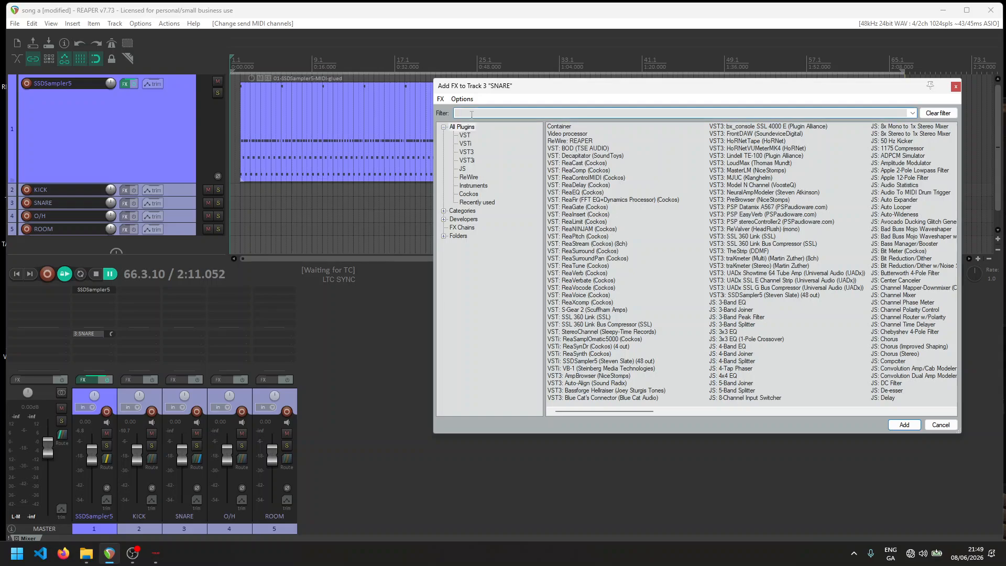
{"action": "type", "text": "REE"}
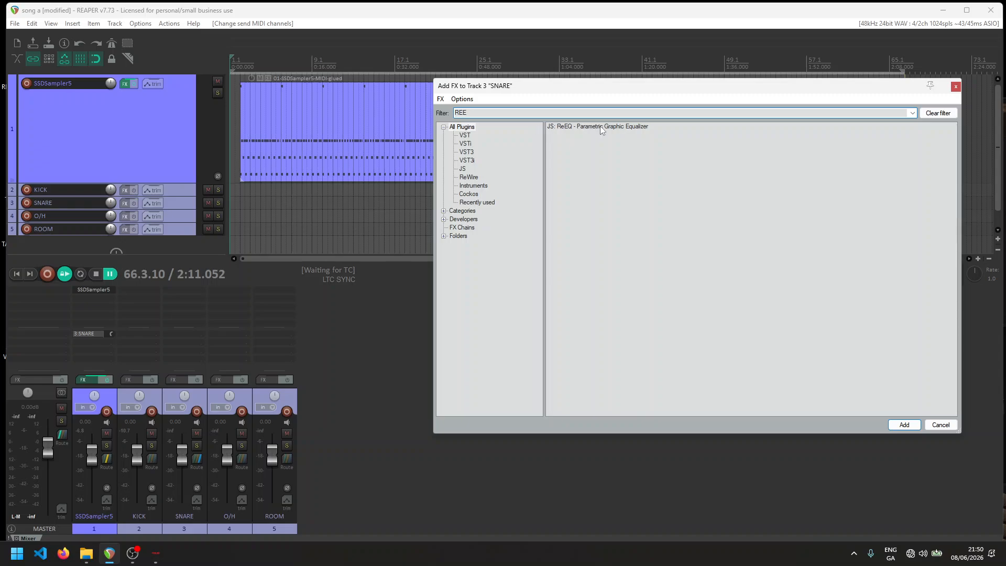
{"action": "double_click", "coordinate": [601, 127]}
{"action": "left_click_drag", "start_coordinate": [283, 45], "coordinate": [656, 175]}
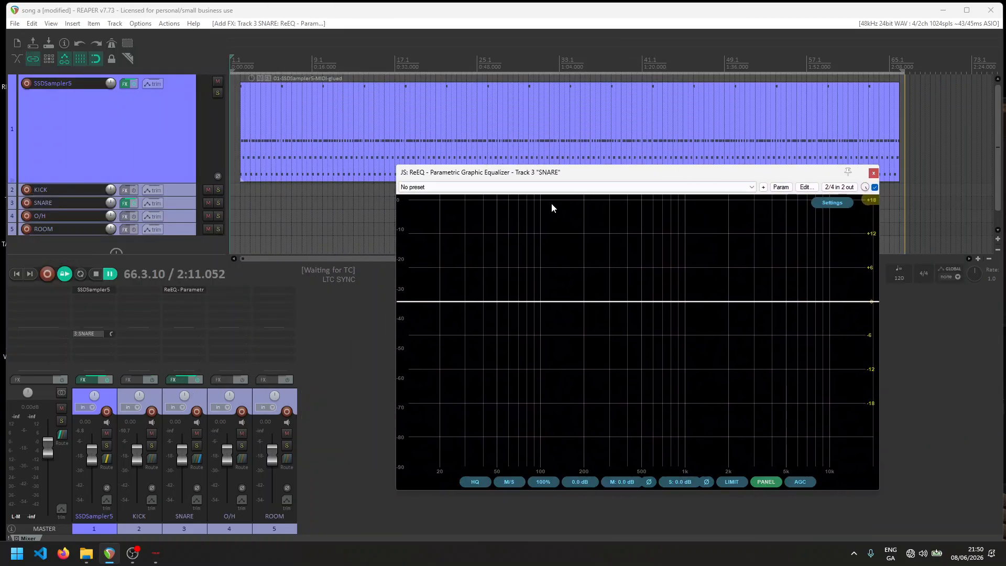
{"action": "left_click", "coordinate": [462, 190]}
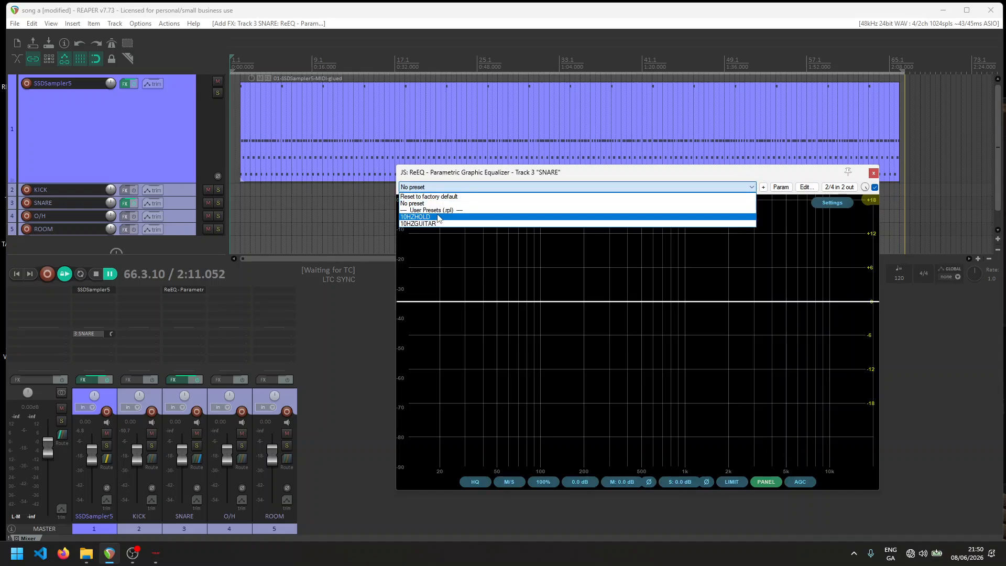
{"action": "left_click", "coordinate": [462, 216]}
{"action": "left_click", "coordinate": [873, 172]}
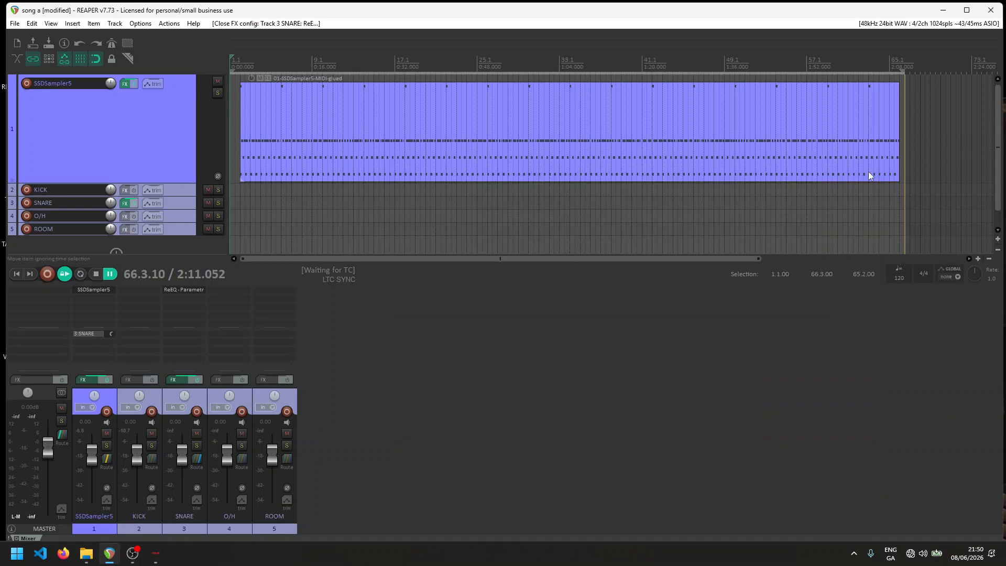
Add the VST3 plugin TheStrip (DDMF) after ReEQ on the SNARE track and load its SnareStart preset.
{"action": "double_click", "coordinate": [180, 301]}
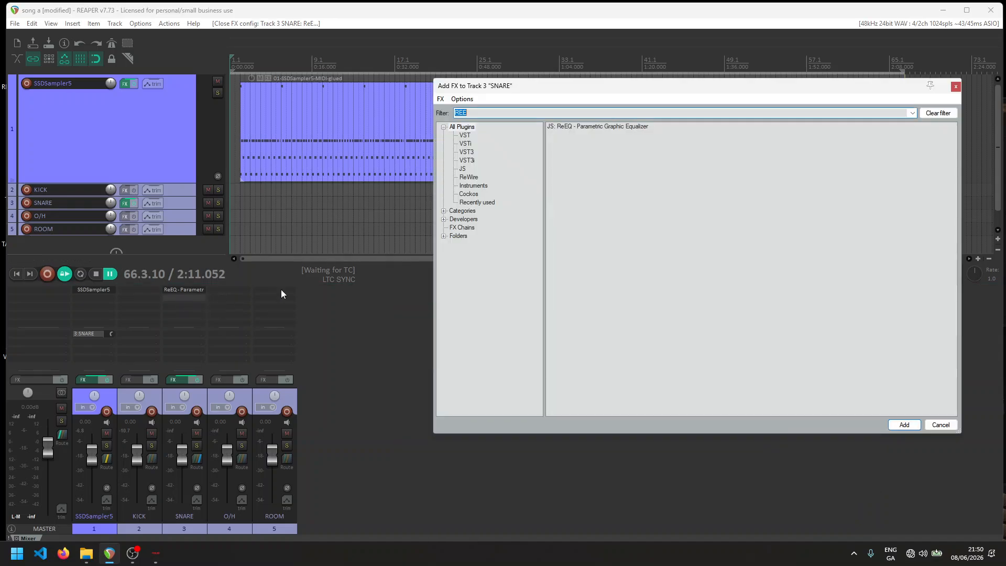
{"action": "left_click", "coordinate": [466, 152]}
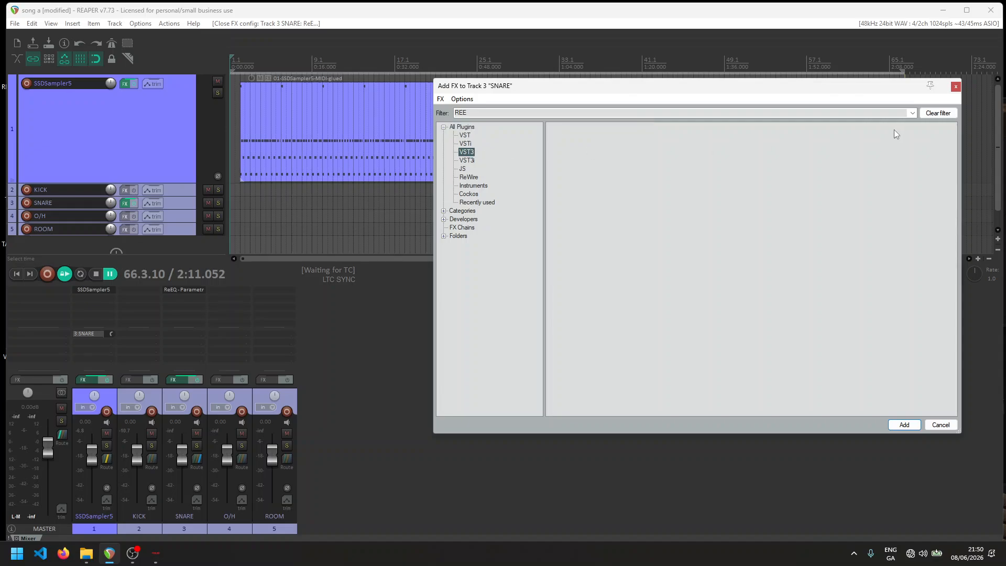
{"action": "left_click", "coordinate": [935, 113]}
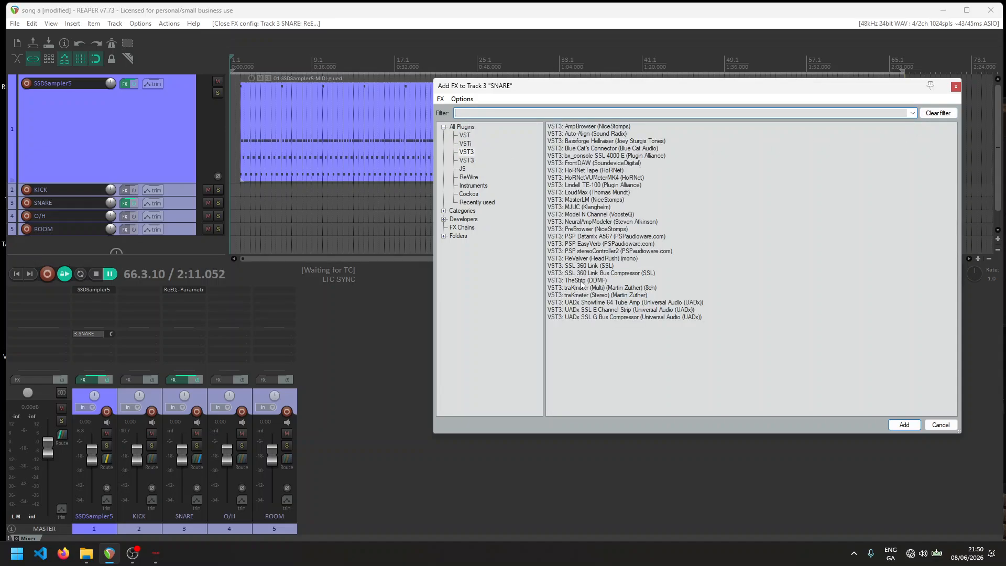
{"action": "left_click", "coordinate": [580, 281]}
{"action": "double_click", "coordinate": [583, 281]}
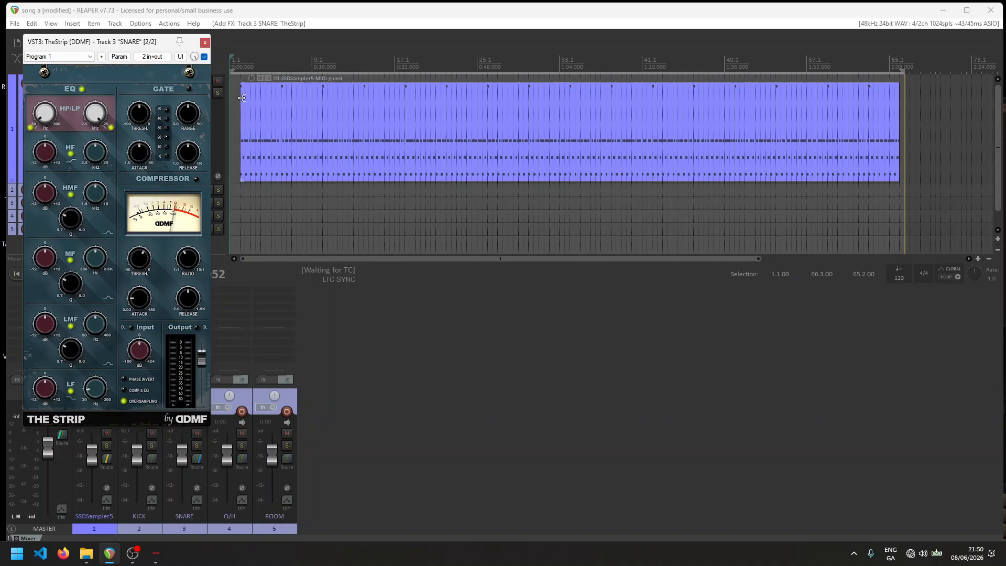
{"action": "left_click", "coordinate": [53, 59]}
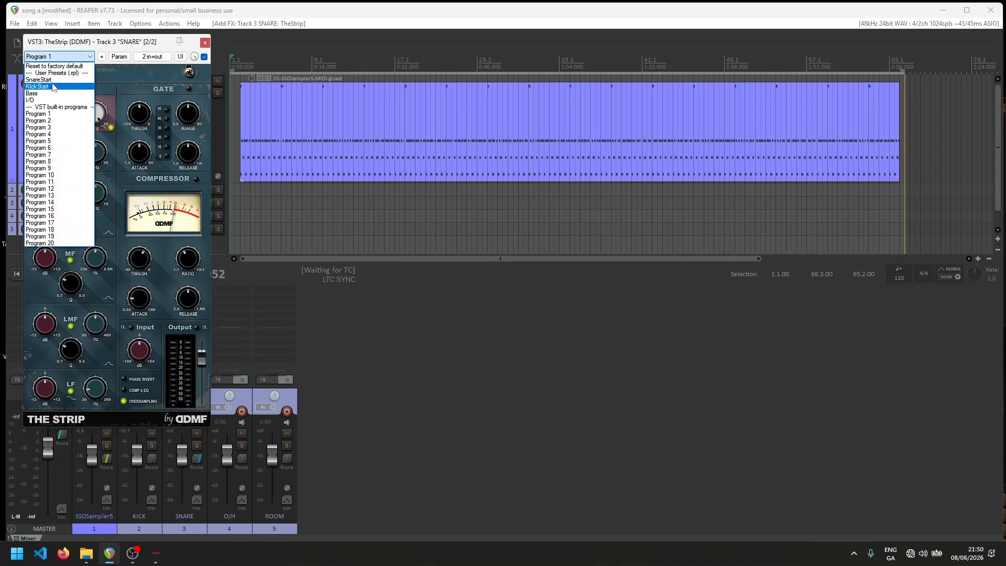
{"action": "left_click", "coordinate": [59, 83]}
{"action": "left_click_drag", "start_coordinate": [79, 42], "coordinate": [490, 154]}
{"action": "left_click", "coordinate": [617, 156]}
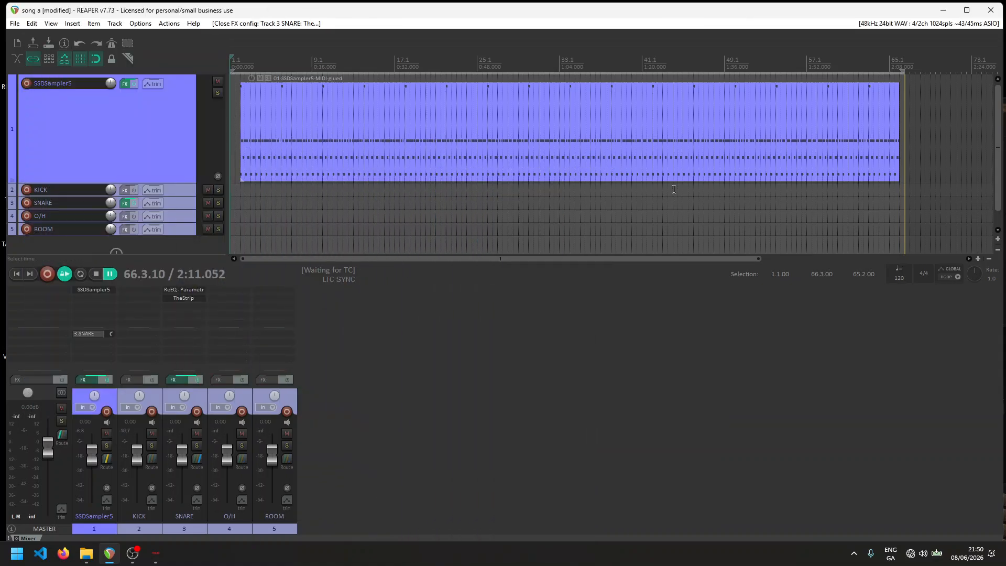
Check the ReEQ settings on the SNARE track and add the VST plugin ReaVerb (Cockos) after TheStrip.
{"action": "left_click", "coordinate": [185, 290]}
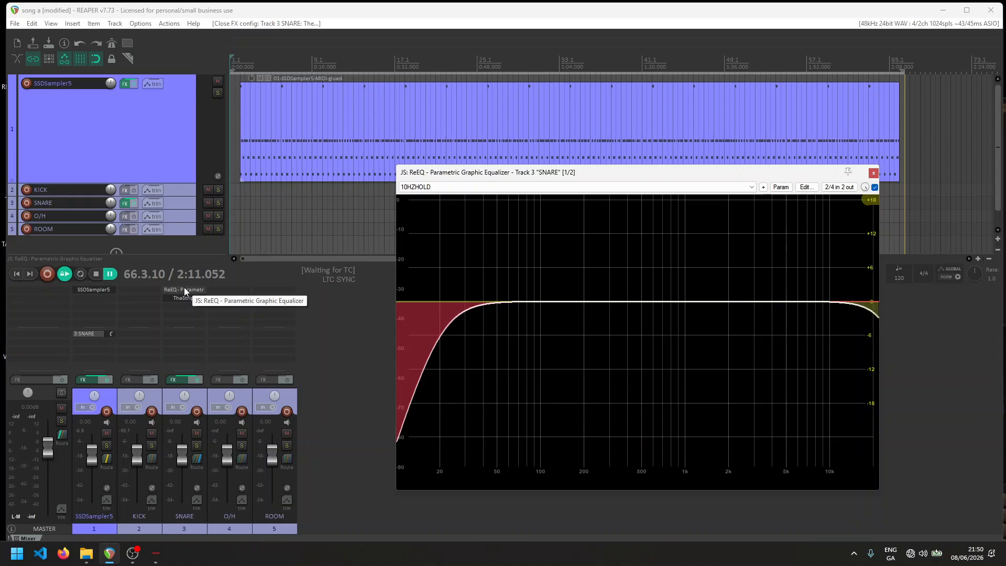
{"action": "left_click", "coordinate": [185, 289]}
{"action": "double_click", "coordinate": [181, 310]}
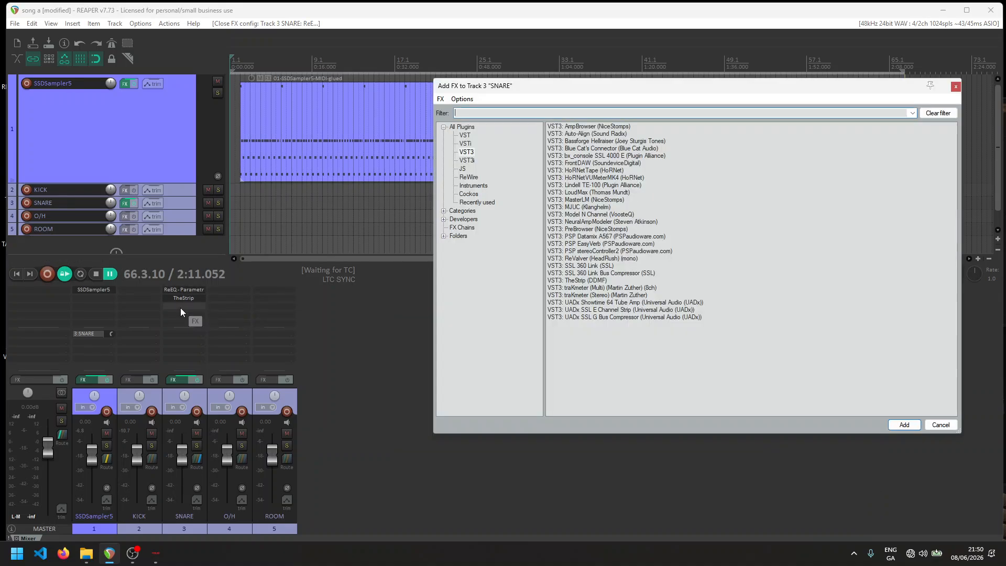
{"action": "left_click", "coordinate": [465, 136]}
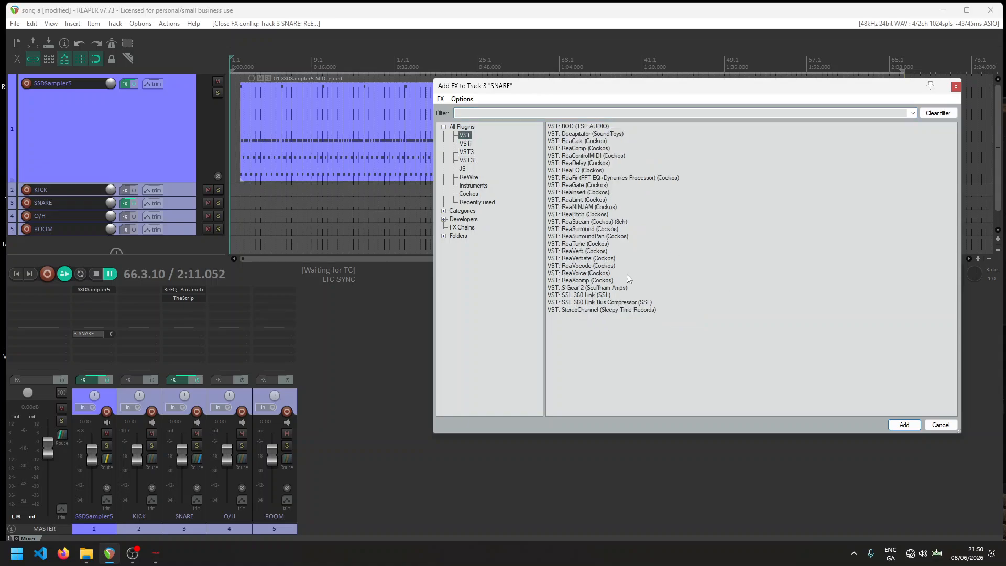
{"action": "double_click", "coordinate": [576, 252]}
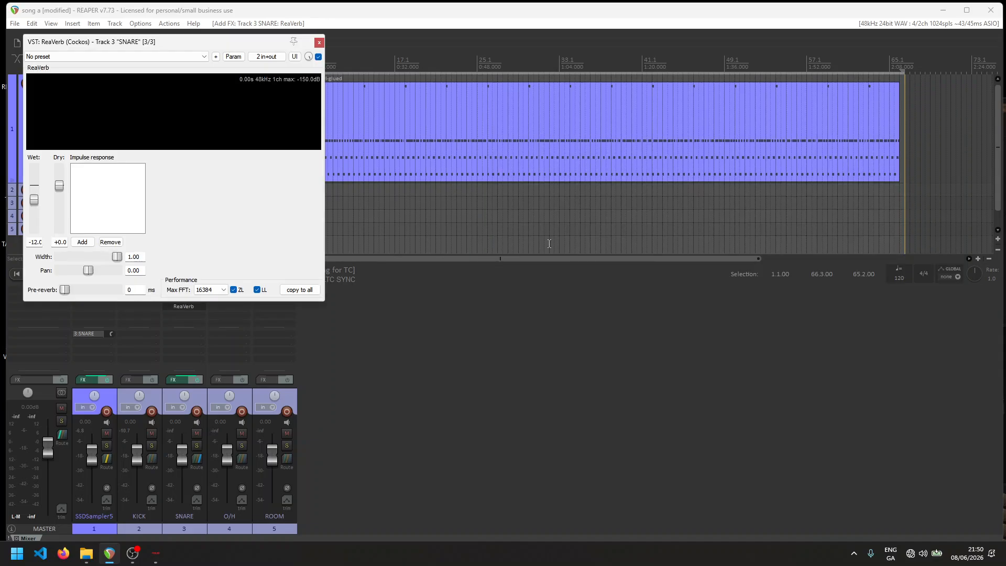
{"action": "left_click_drag", "start_coordinate": [84, 41], "coordinate": [424, 181]}
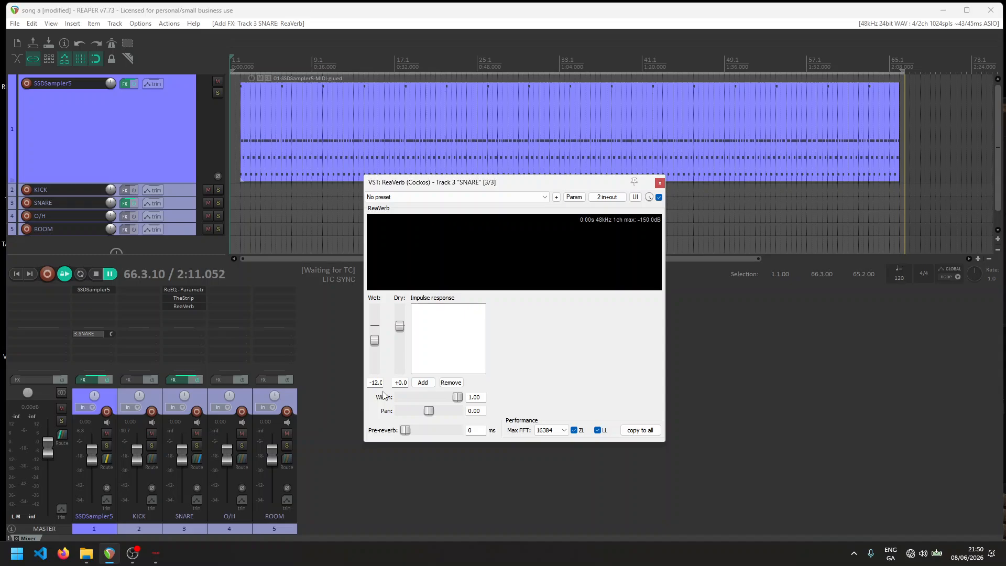
{"action": "left_click", "coordinate": [422, 382]}
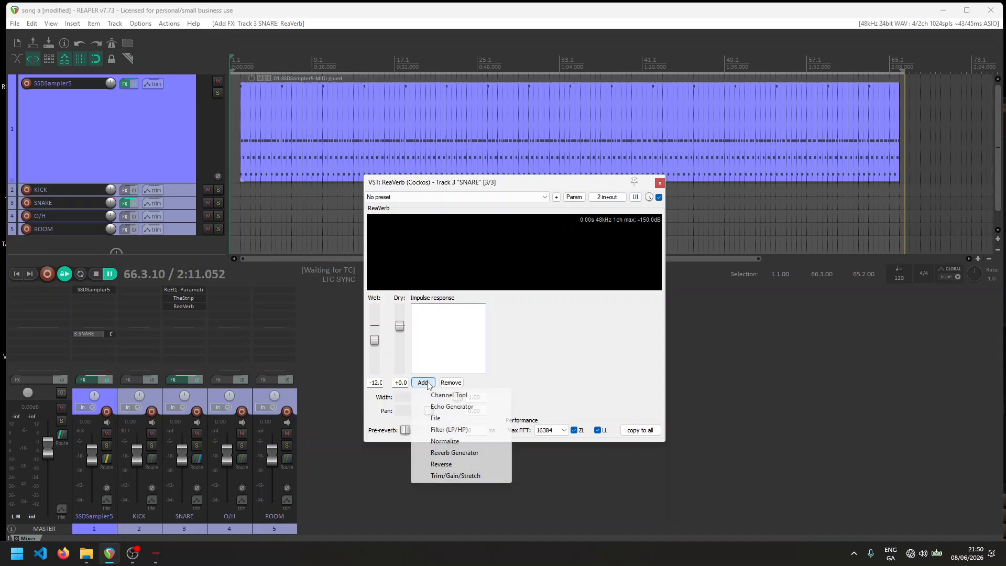
{"action": "left_click", "coordinate": [449, 419]}
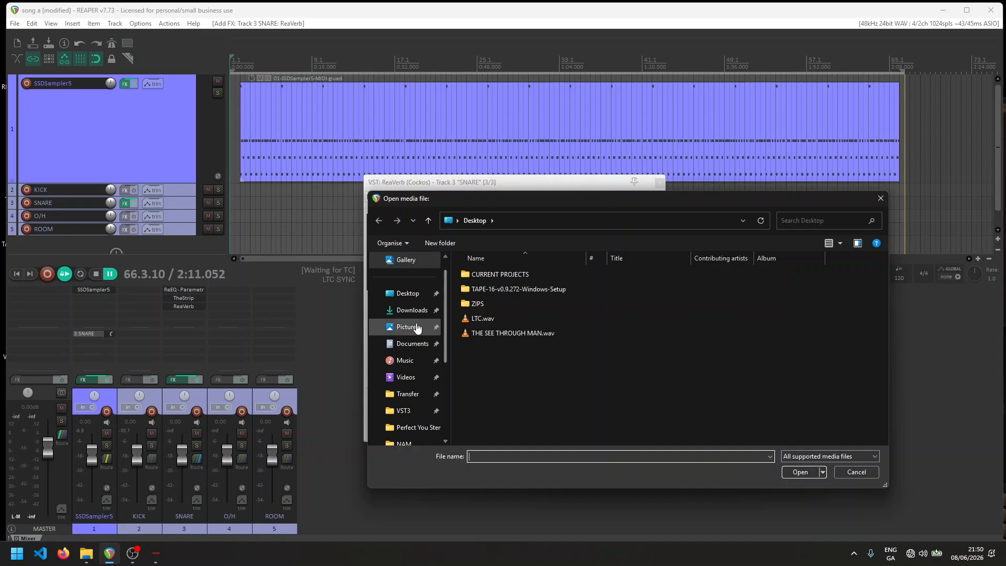
{"action": "left_click", "coordinate": [412, 344]}
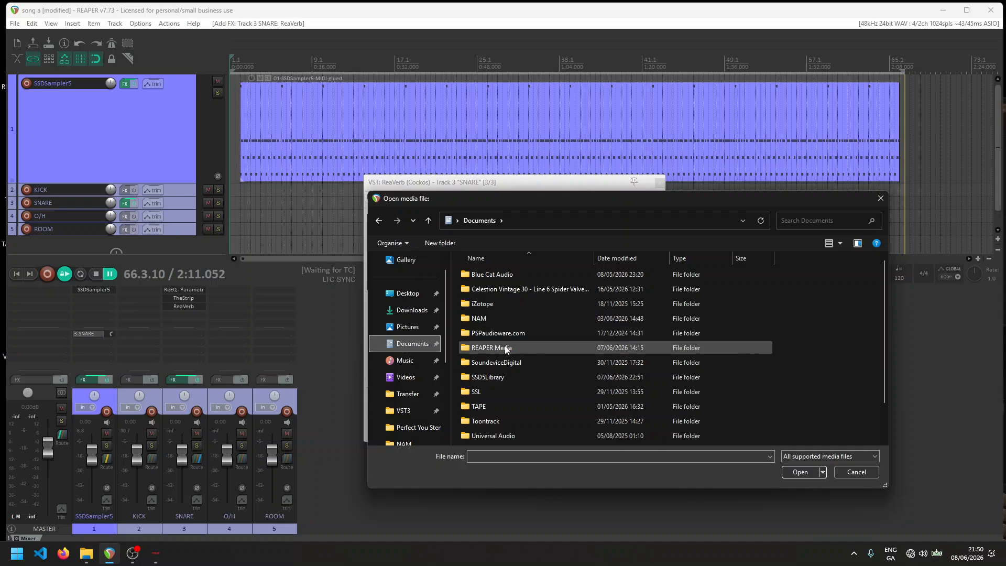
{"action": "scroll", "coordinate": [507, 361], "scroll_direction": "down", "scroll_amount": 1}
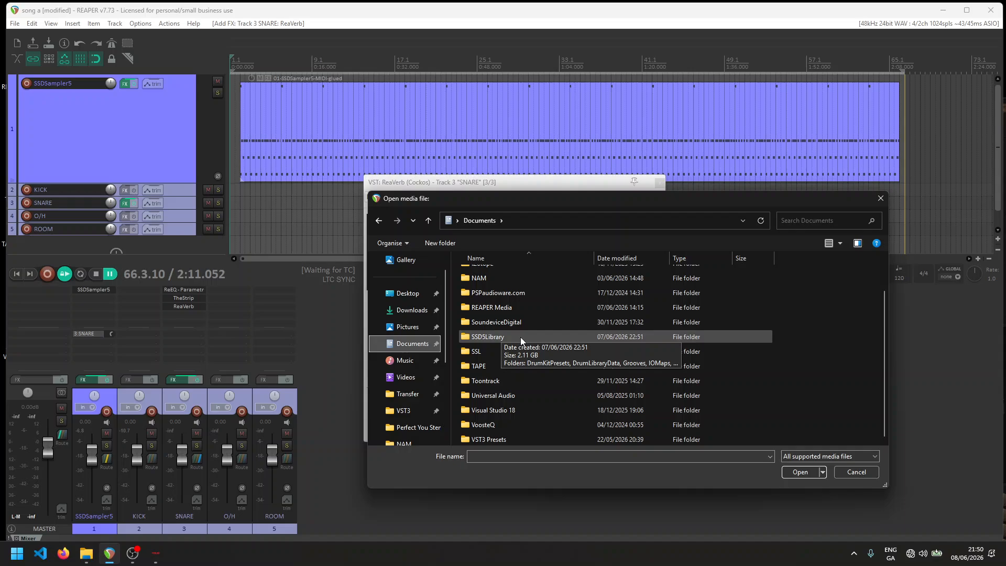
{"action": "scroll", "coordinate": [521, 338], "scroll_direction": "up", "scroll_amount": 1}
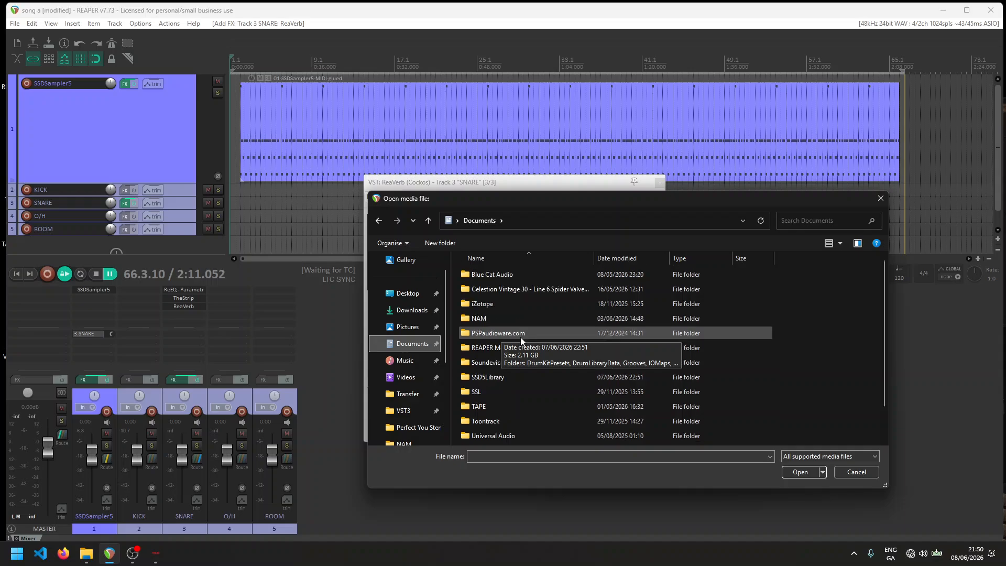
{"action": "scroll", "coordinate": [500, 280], "scroll_direction": "down", "scroll_amount": 1}
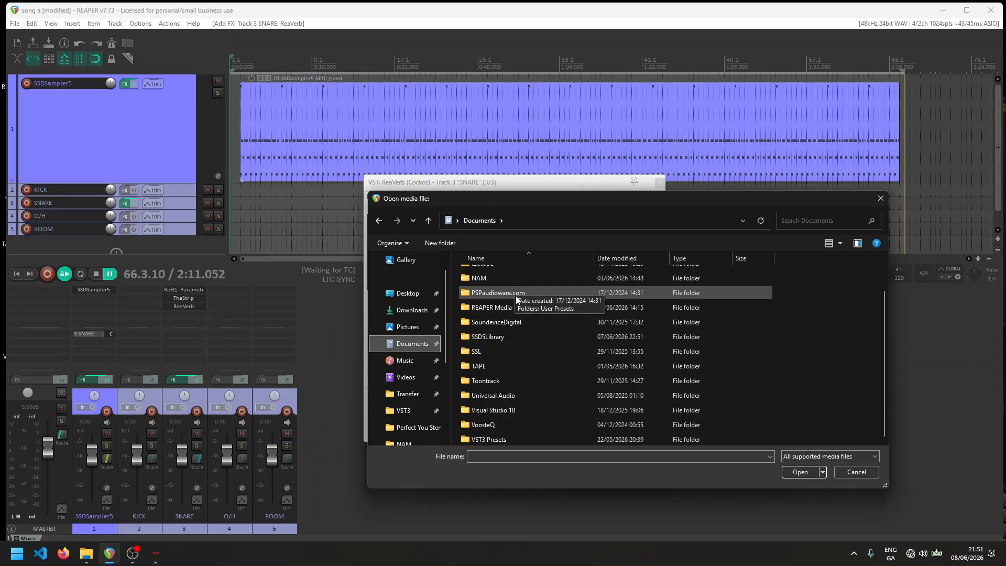
{"action": "scroll", "coordinate": [545, 358], "scroll_direction": "up", "scroll_amount": 1}
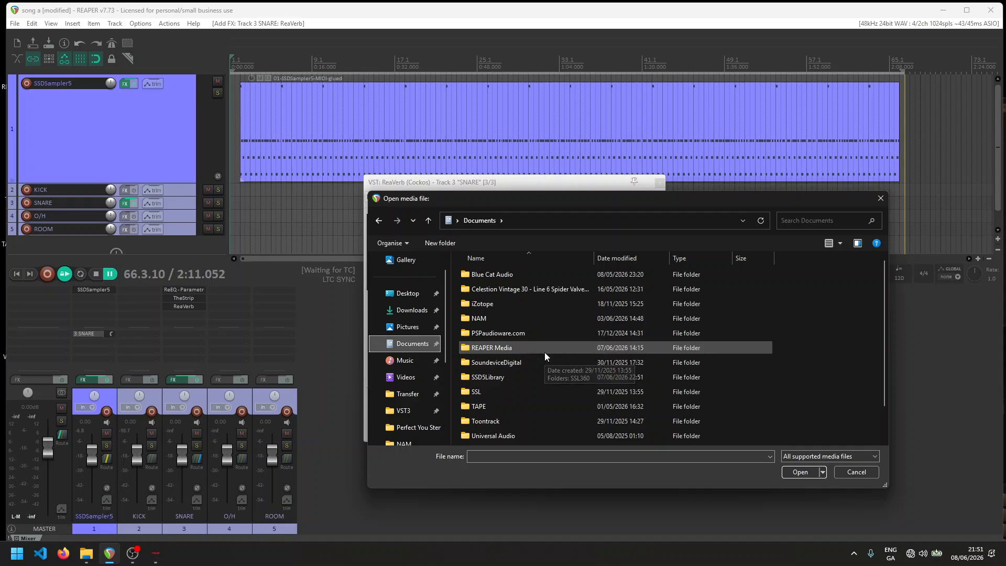
{"action": "left_click", "coordinate": [857, 472]}
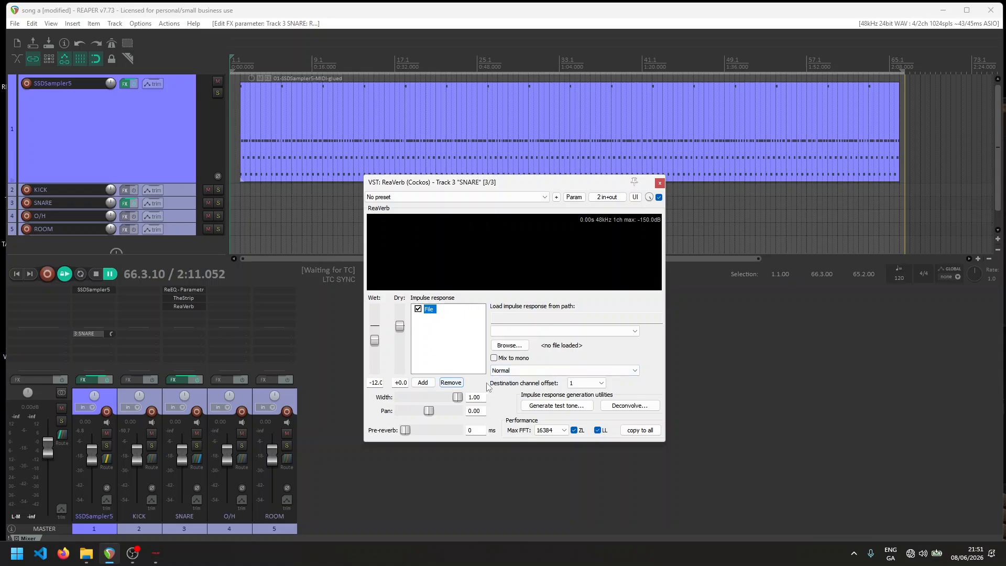
{"action": "left_click", "coordinate": [449, 383]}
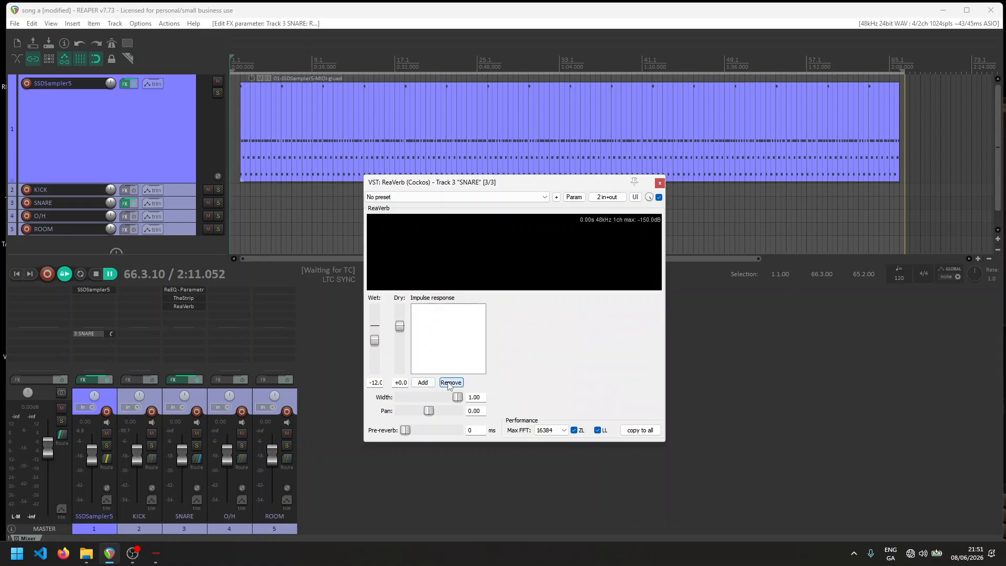
Add a Reverb Generator to the SNARE track's ReaVerb with its default settings and close the plugin window.
{"action": "left_click", "coordinate": [424, 383]}
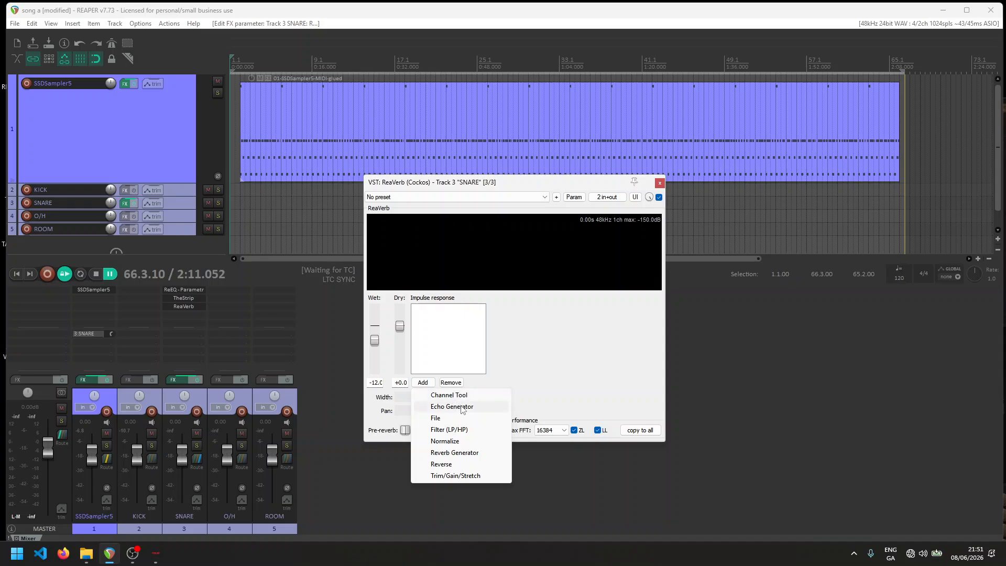
{"action": "left_click", "coordinate": [461, 452]}
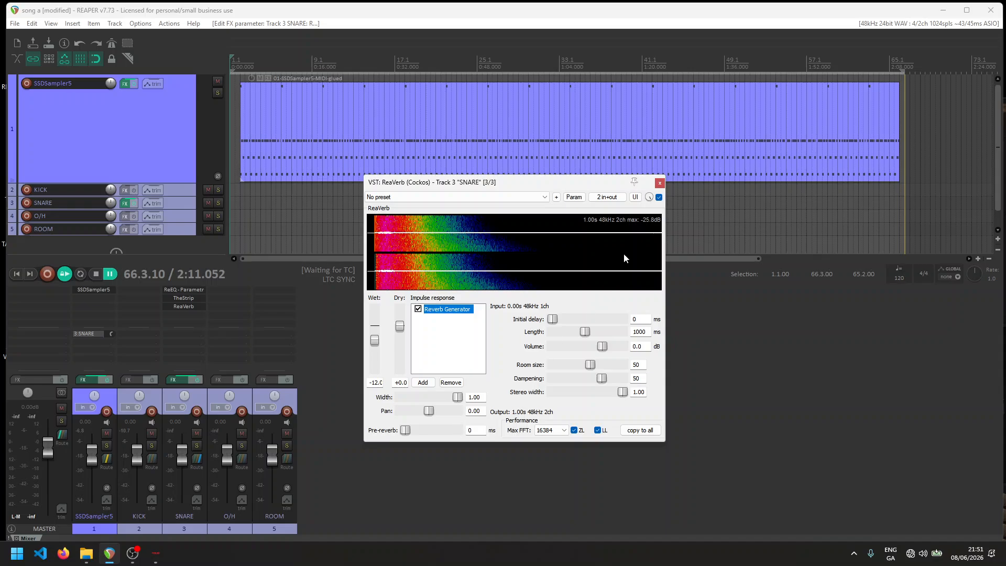
{"action": "left_click", "coordinate": [659, 182]}
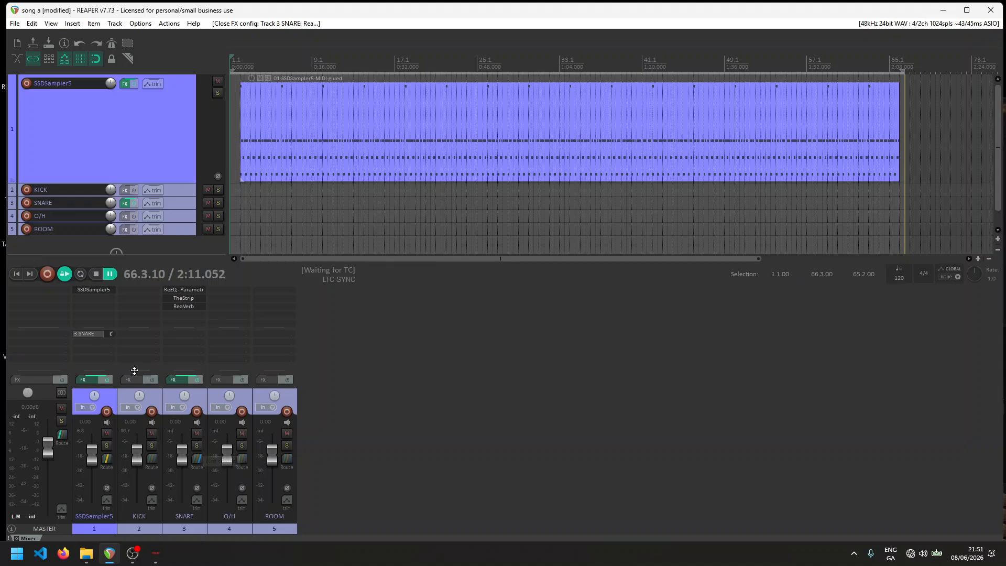
Route the SNARE track to hardware Output 2 and close its routing window.
{"action": "left_click", "coordinate": [180, 352]}
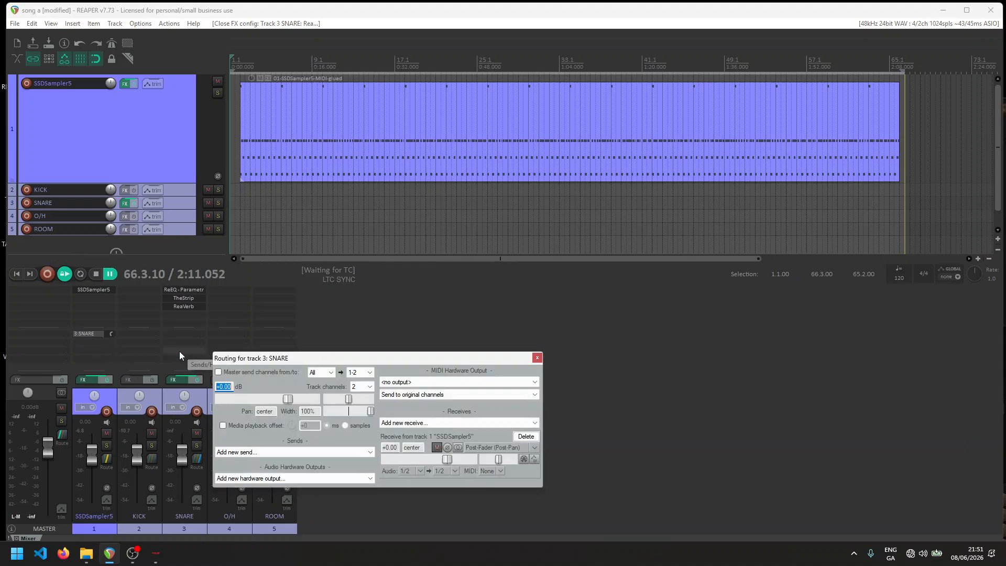
{"action": "left_click_drag", "start_coordinate": [264, 361], "coordinate": [428, 302]}
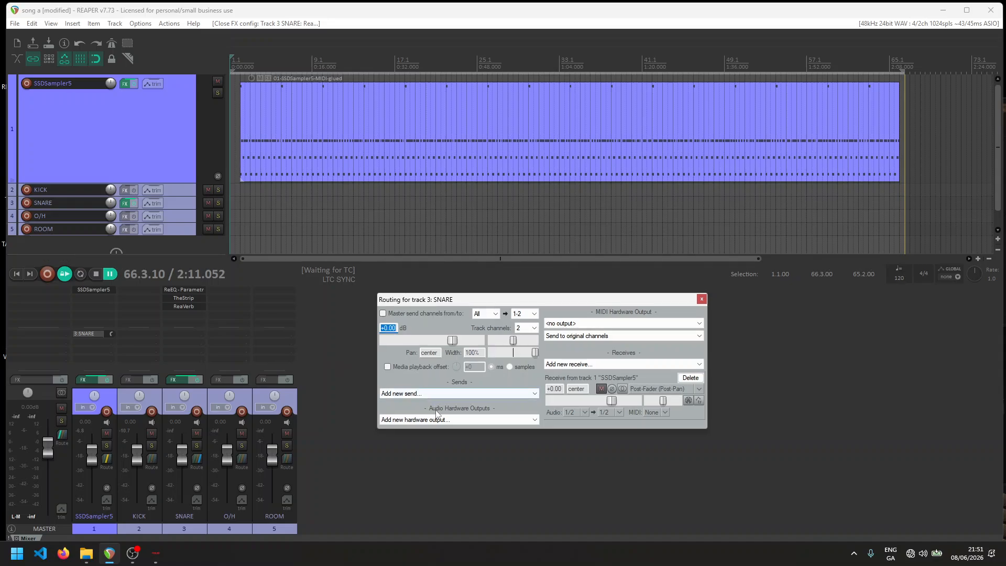
{"action": "left_click", "coordinate": [395, 422]}
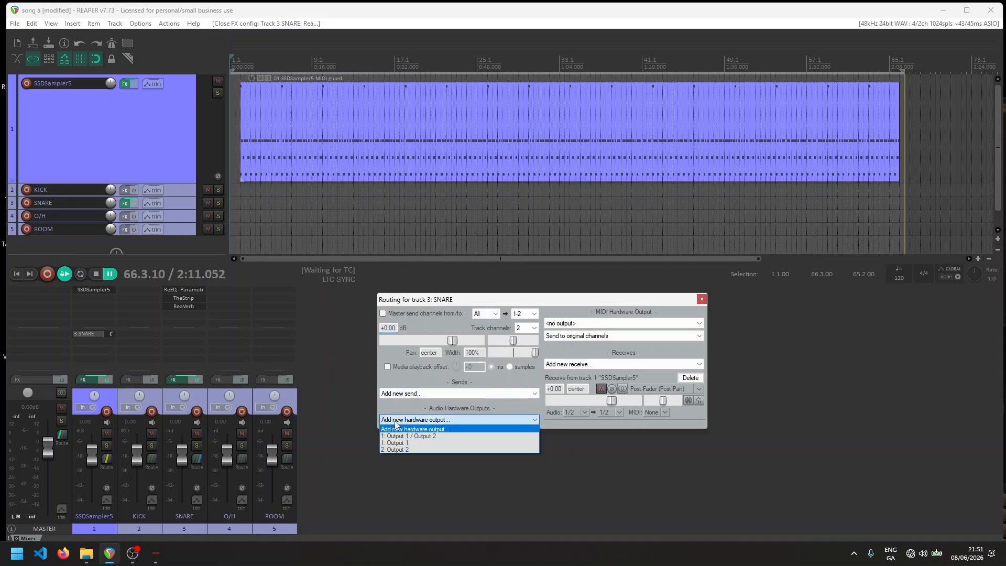
{"action": "left_click", "coordinate": [415, 449]}
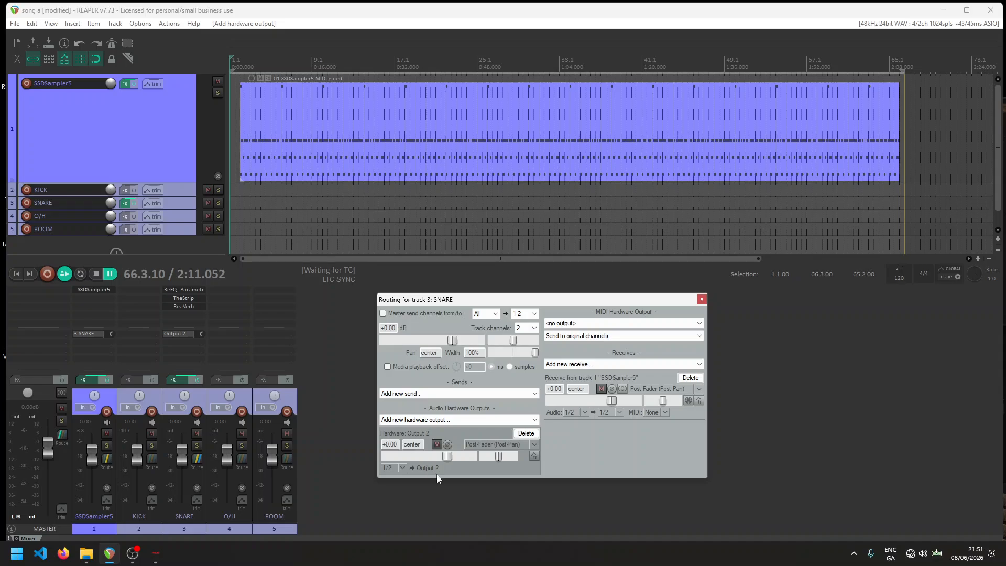
{"action": "left_click", "coordinate": [702, 299]}
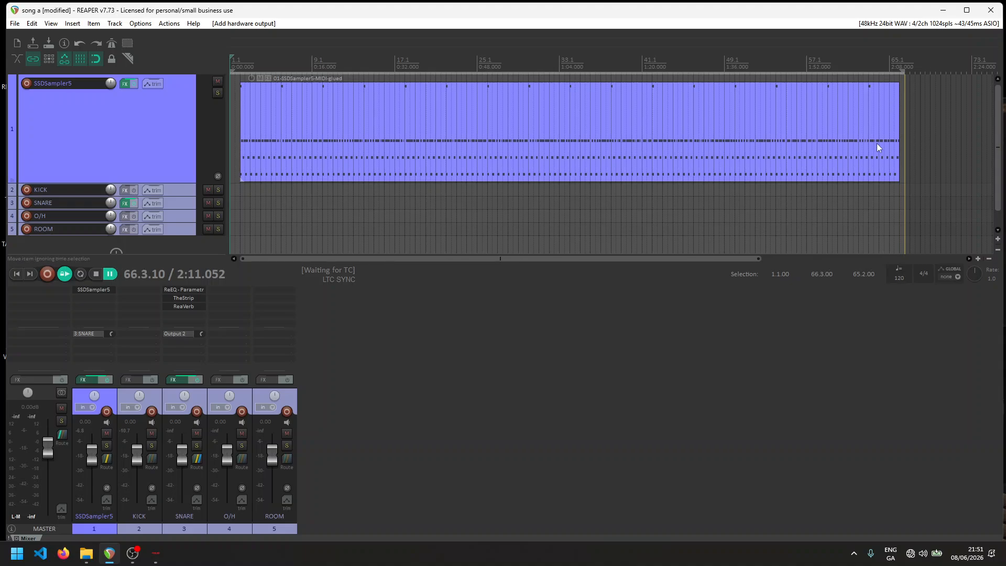
Stop REAPER's transport to return to the project start and restart it so it waits for LTC timecode.
{"action": "left_click", "coordinate": [97, 275]}
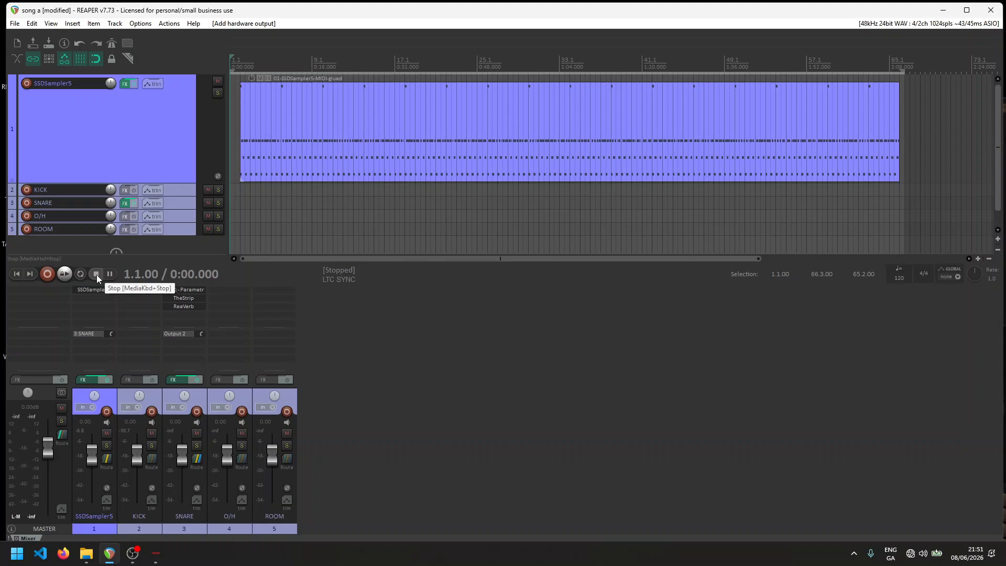
{"action": "left_click", "coordinate": [65, 275]}
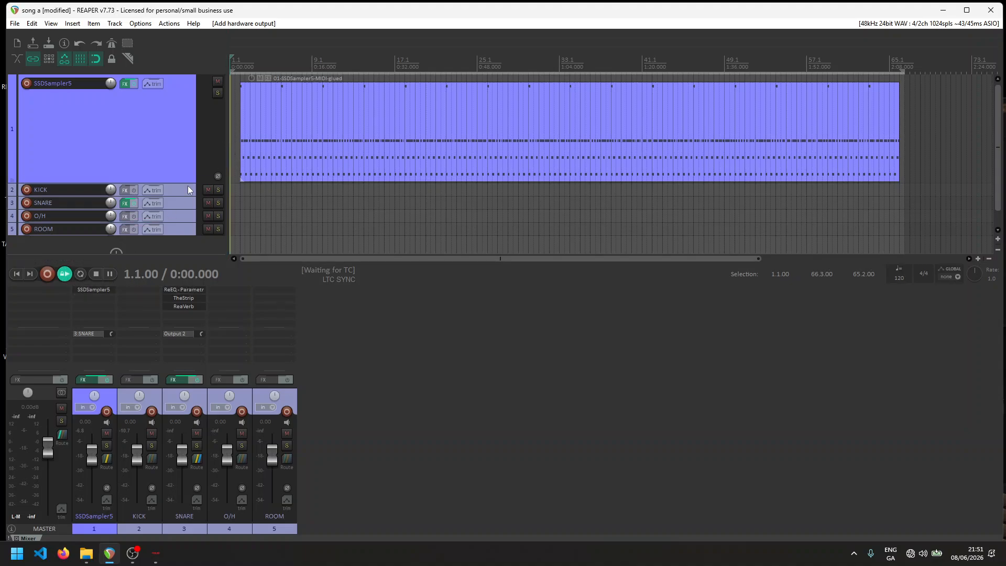
{"action": "left_click", "coordinate": [99, 275]}
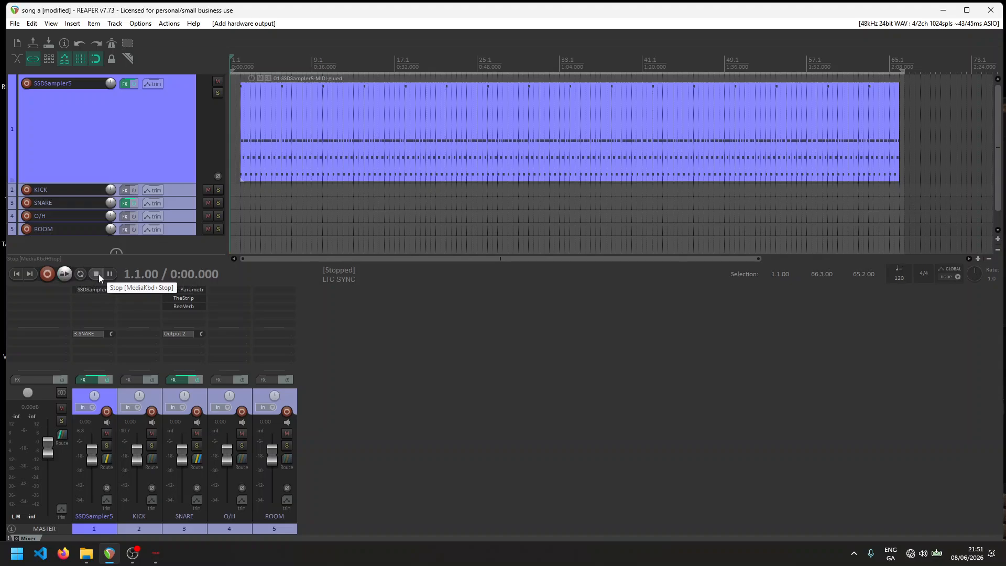
{"action": "left_click", "coordinate": [65, 274]}
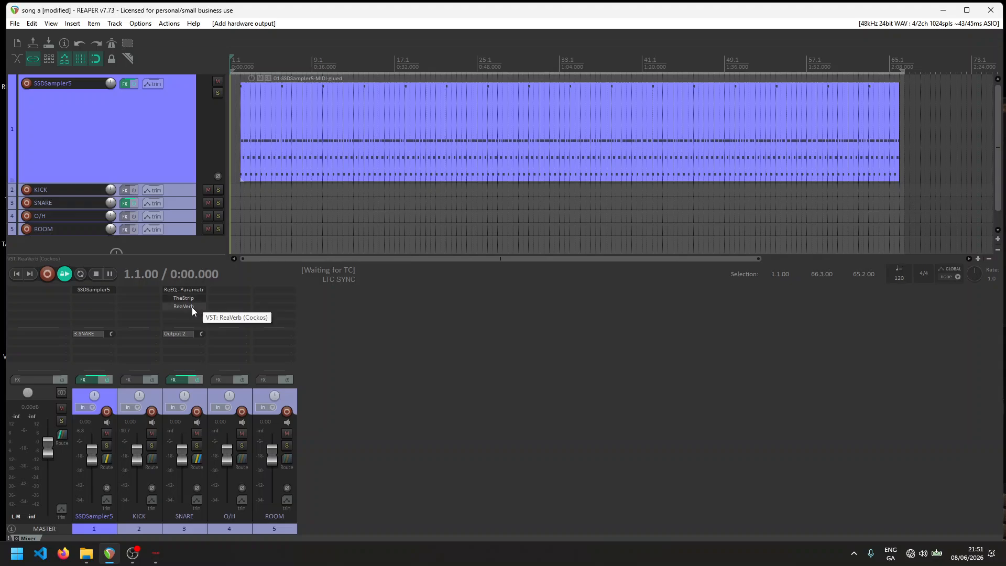
Switch to TAPE-16 and record the armed SNARE track from 00:00:00:00 through the end of the song.
{"action": "left_click", "coordinate": [155, 492]}
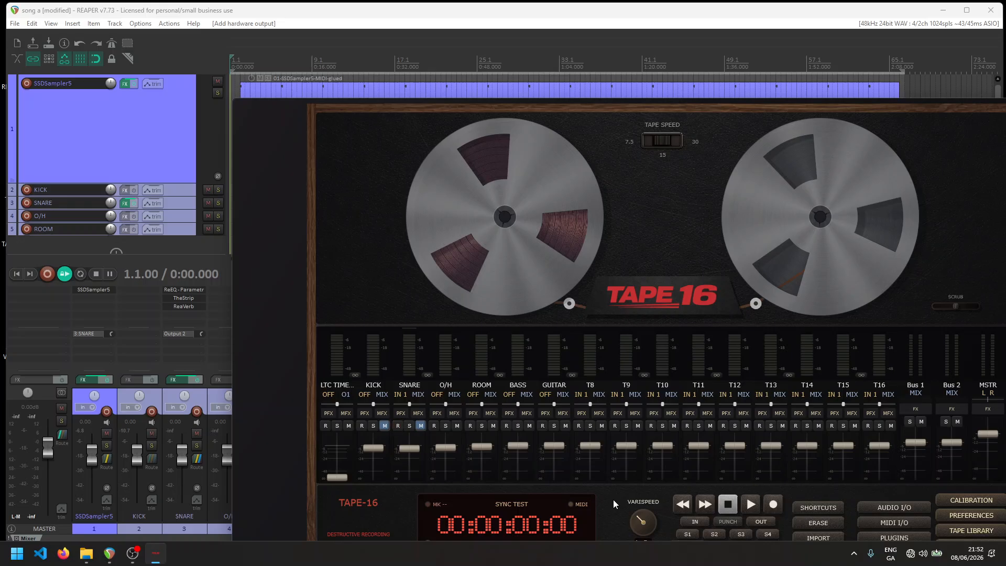
{"action": "key", "text": "space"}
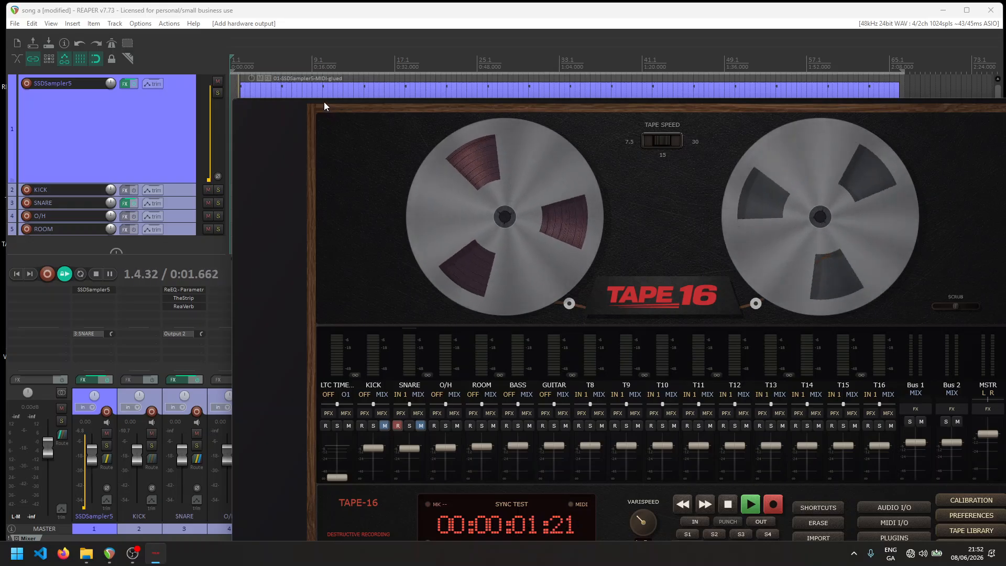
{"action": "left_click_drag", "start_coordinate": [324, 101], "coordinate": [357, 165]}
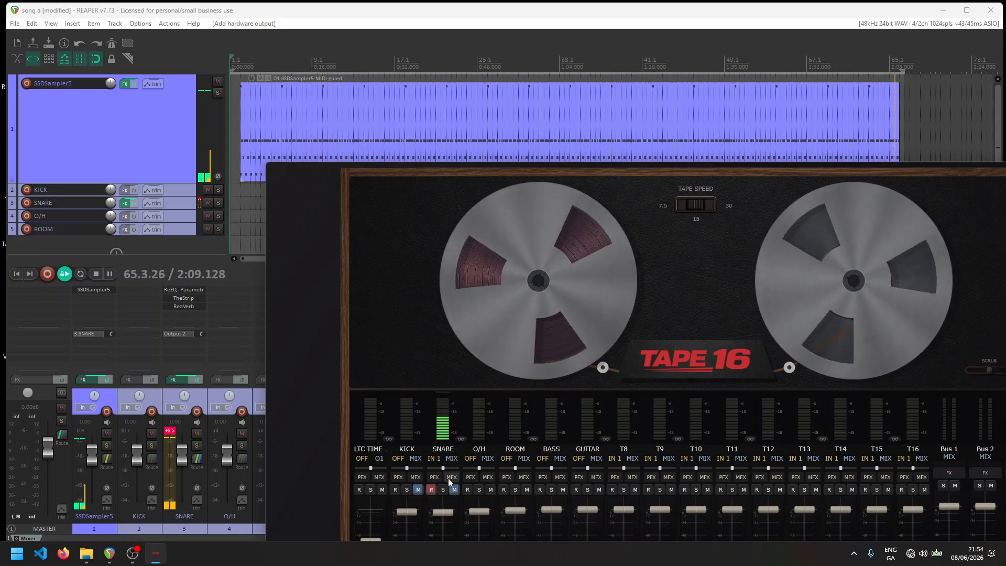
{"action": "left_click", "coordinate": [109, 274]}
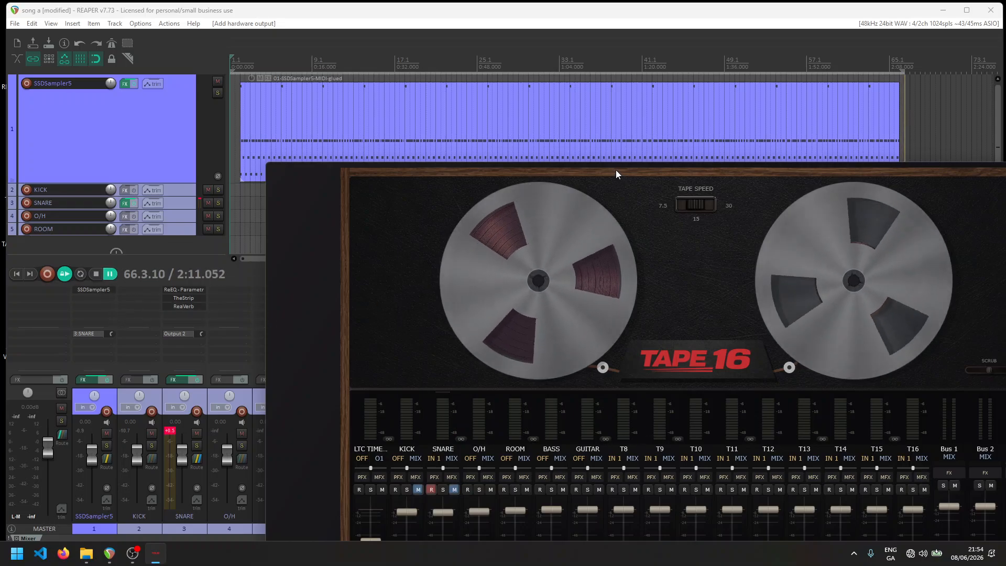
{"action": "left_click_drag", "start_coordinate": [615, 171], "coordinate": [504, 73]}
{"action": "key", "text": "space"}
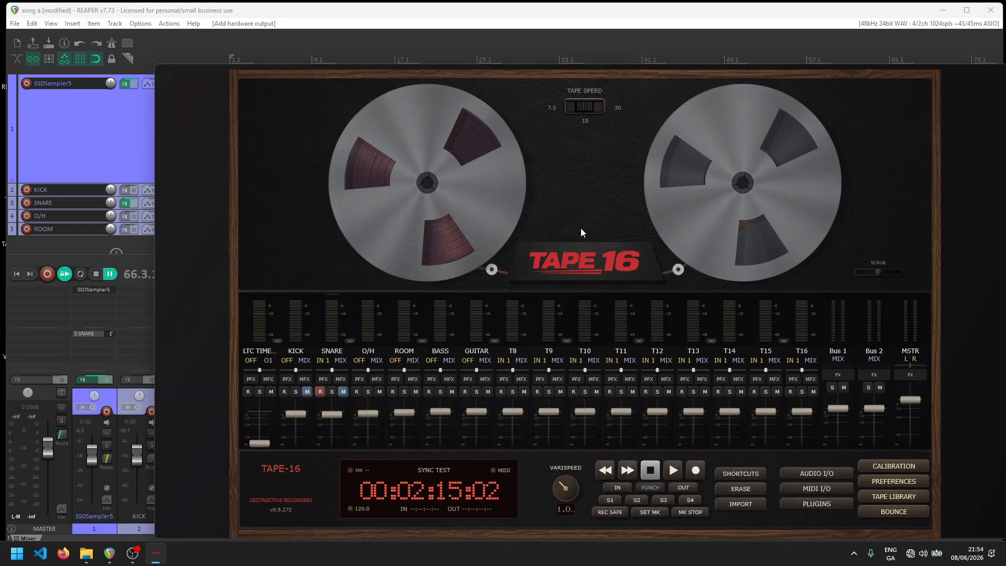
Disarm SNARE, unmute KICK and SNARE, and play both back briefly from the start of the tape.
{"action": "key", "text": "Left"}
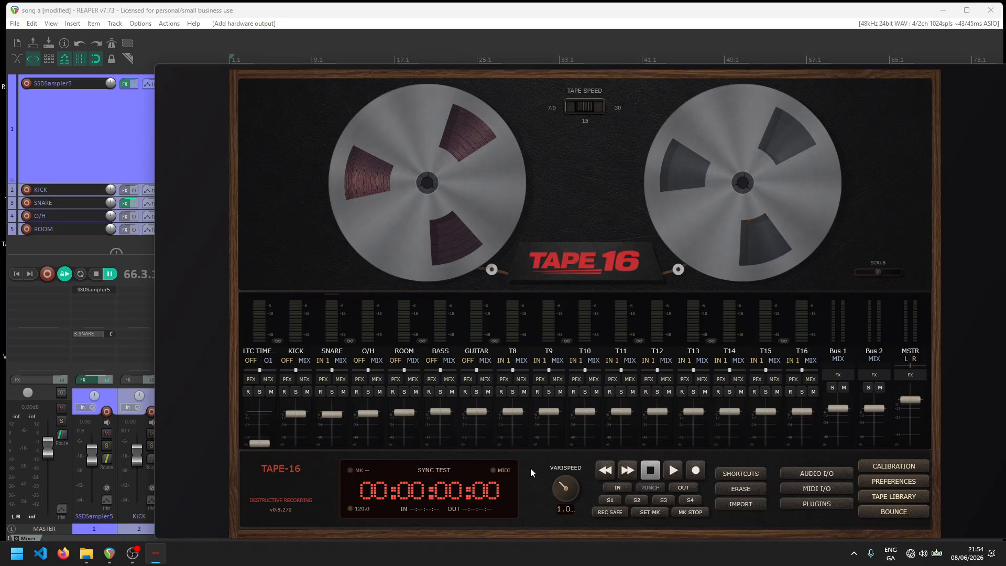
{"action": "key", "text": "space"}
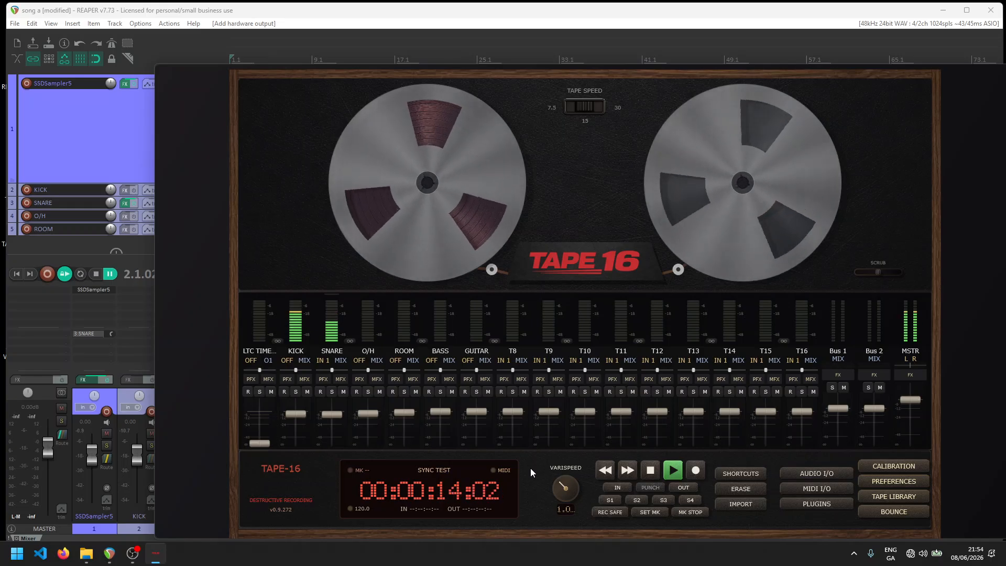
{"action": "left_click", "coordinate": [650, 470]}
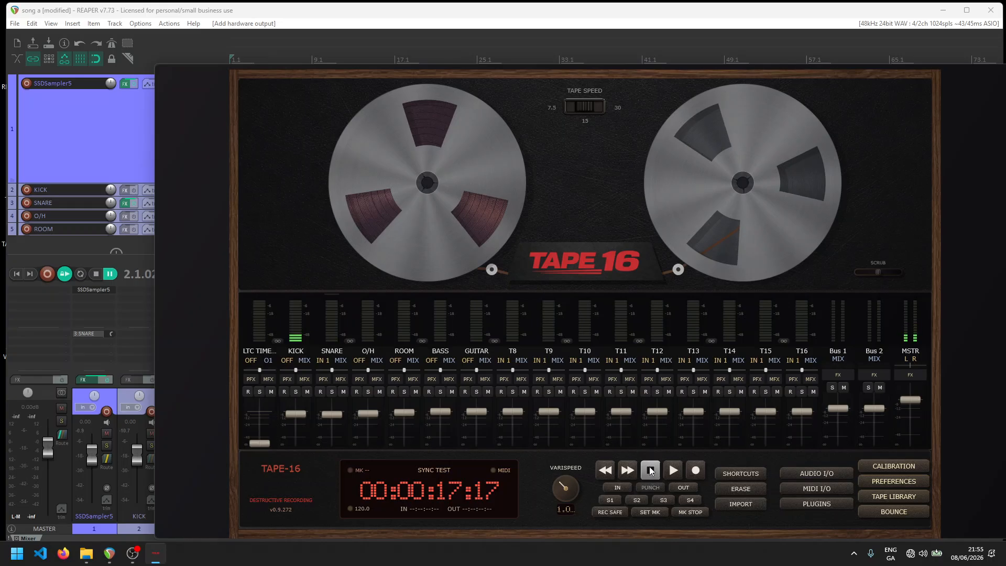
{"action": "key", "text": "space"}
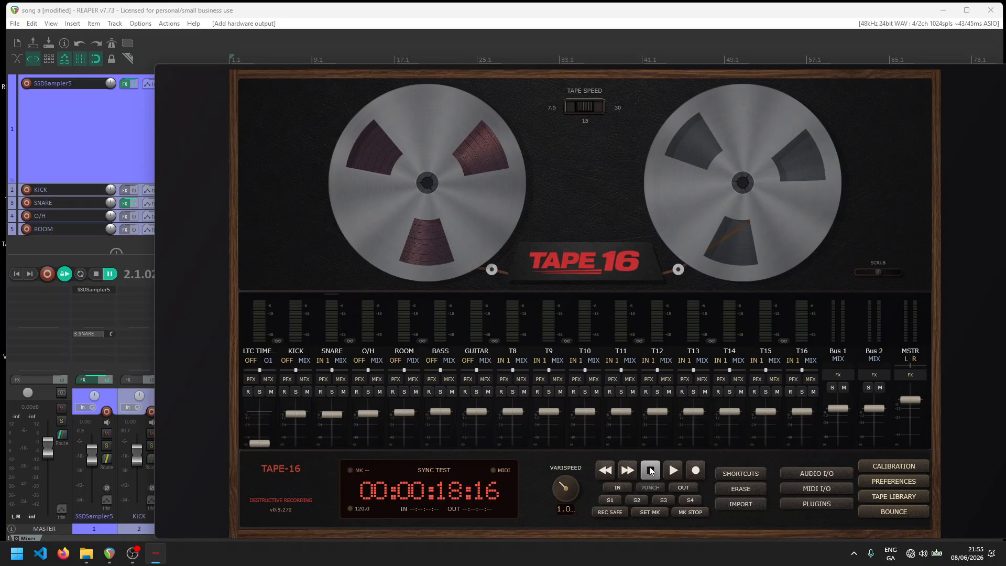
{"action": "left_click_drag", "start_coordinate": [359, 75], "coordinate": [400, 65]}
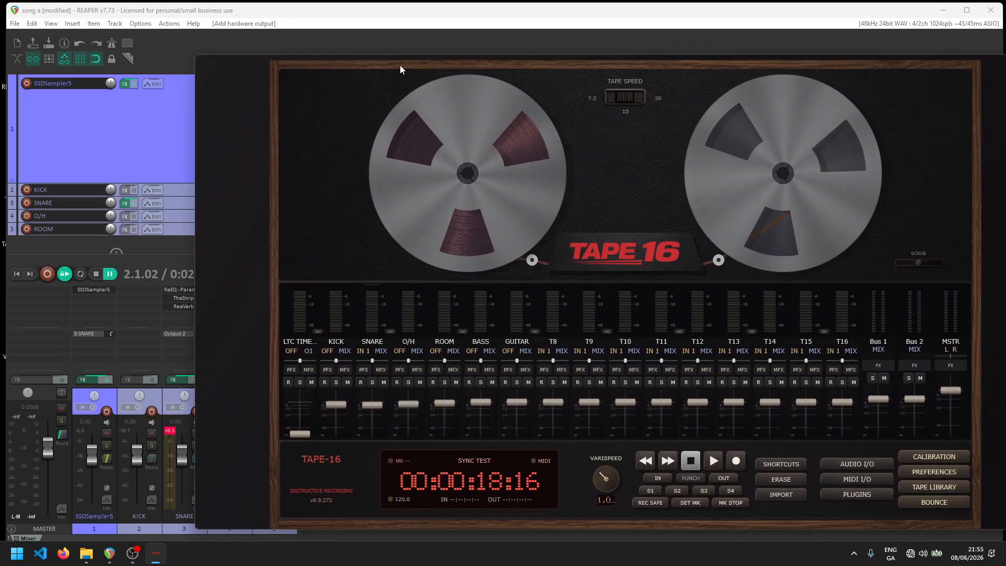